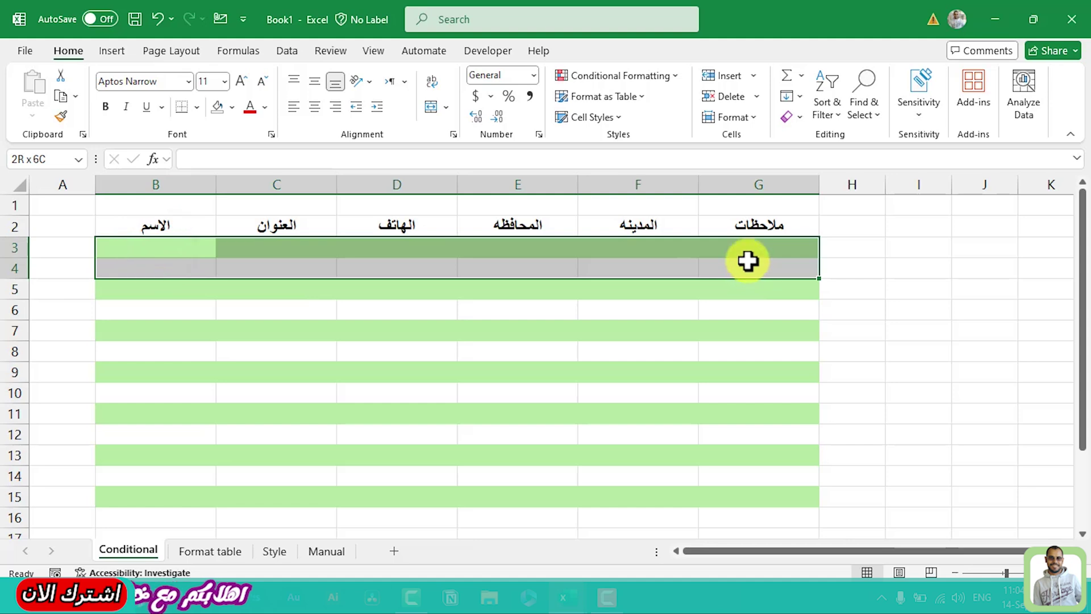
{"action": "left_click", "coordinate": [747, 261]}
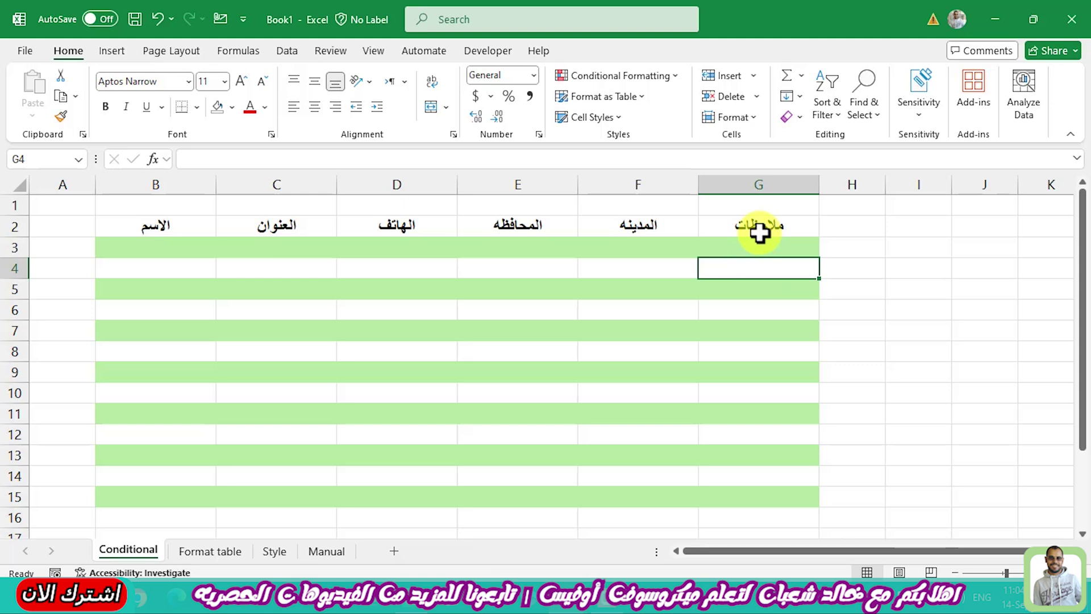
{"action": "left_click", "coordinate": [11, 269]}
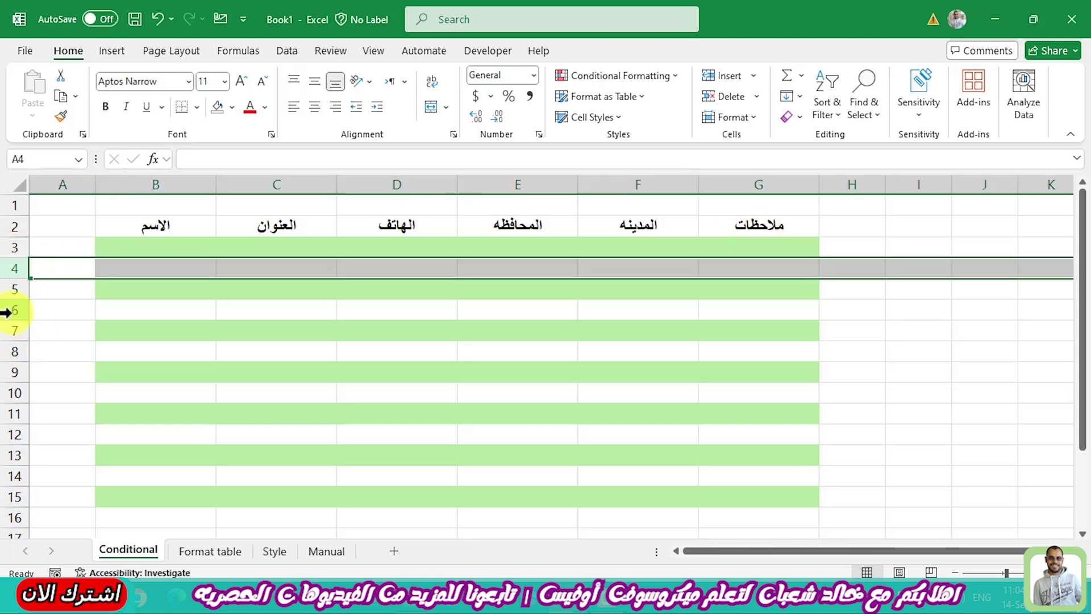
{"action": "left_click", "coordinate": [8, 310]}
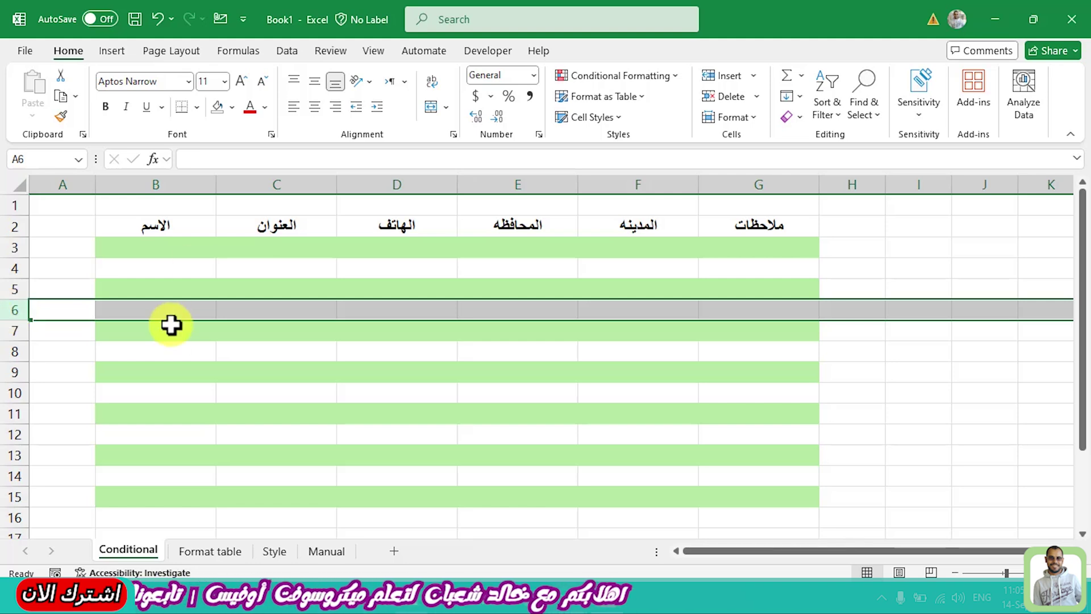
{"action": "left_click", "coordinate": [191, 379]}
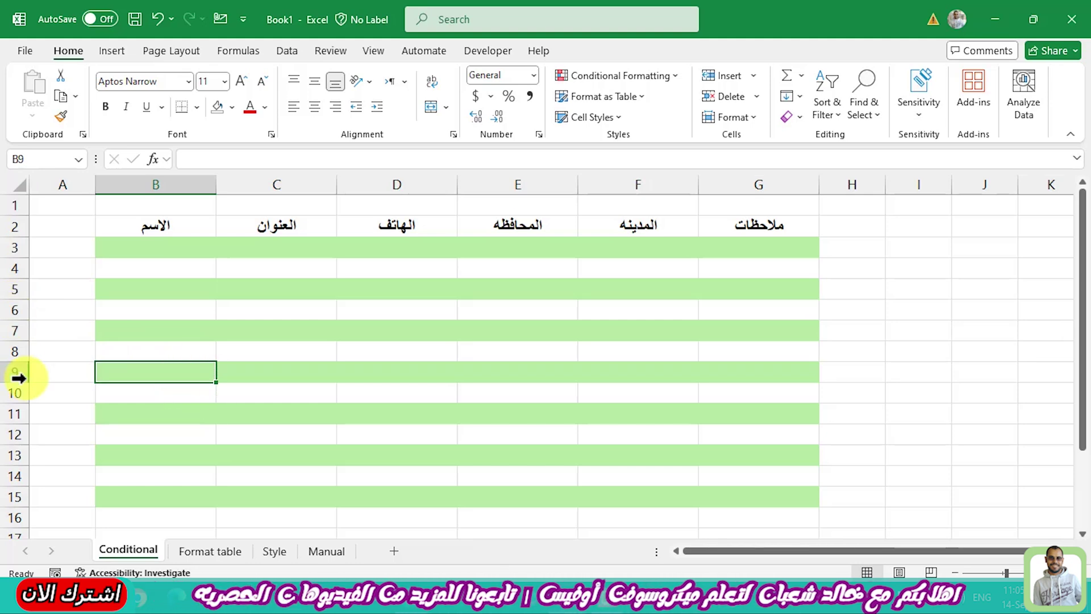
{"action": "left_click", "coordinate": [498, 282]}
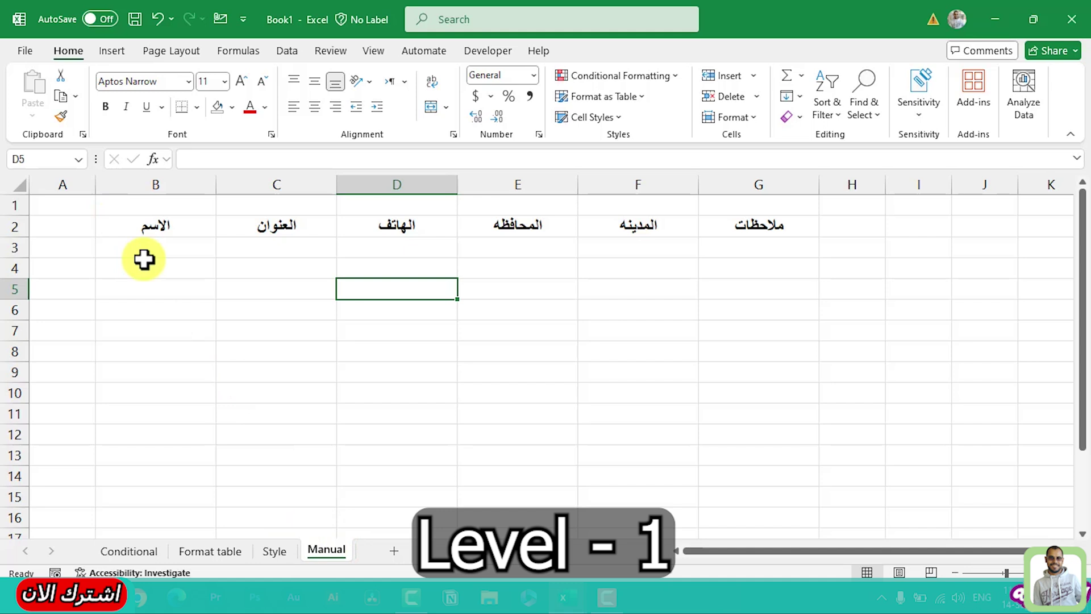
{"action": "mouse_move", "coordinate": [160, 249]}
{"action": "left_mouse_down"}
{"action": "mouse_move", "coordinate": [762, 257]}
{"action": "mouse_move", "coordinate": [97, 221]}
{"action": "mouse_move", "coordinate": [174, 240]}
{"action": "left_mouse_up"}
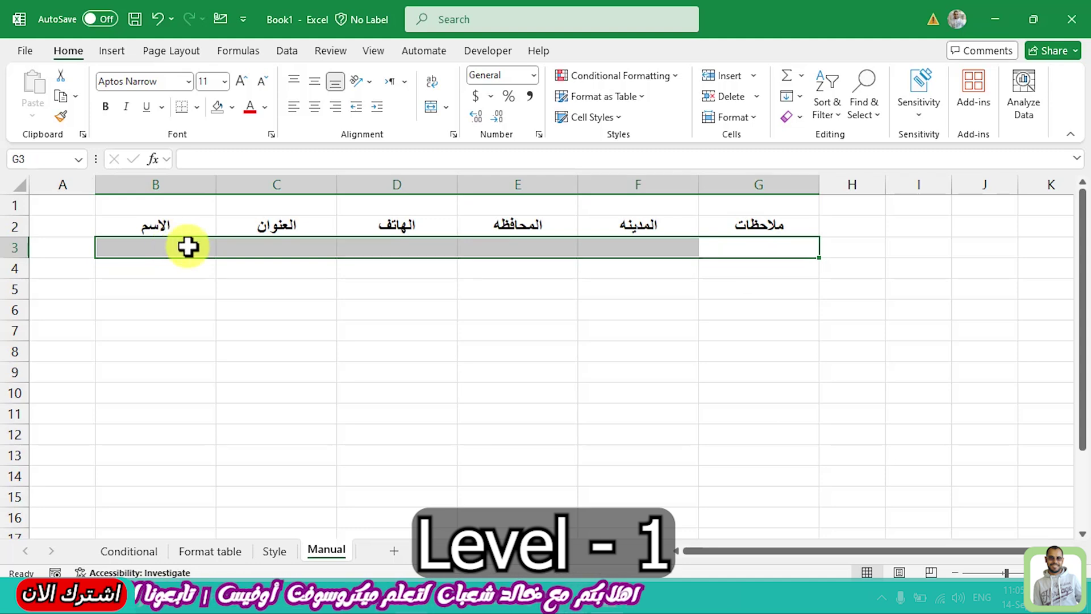
{"action": "left_click_drag", "start_coordinate": [187, 246], "coordinate": [727, 240]}
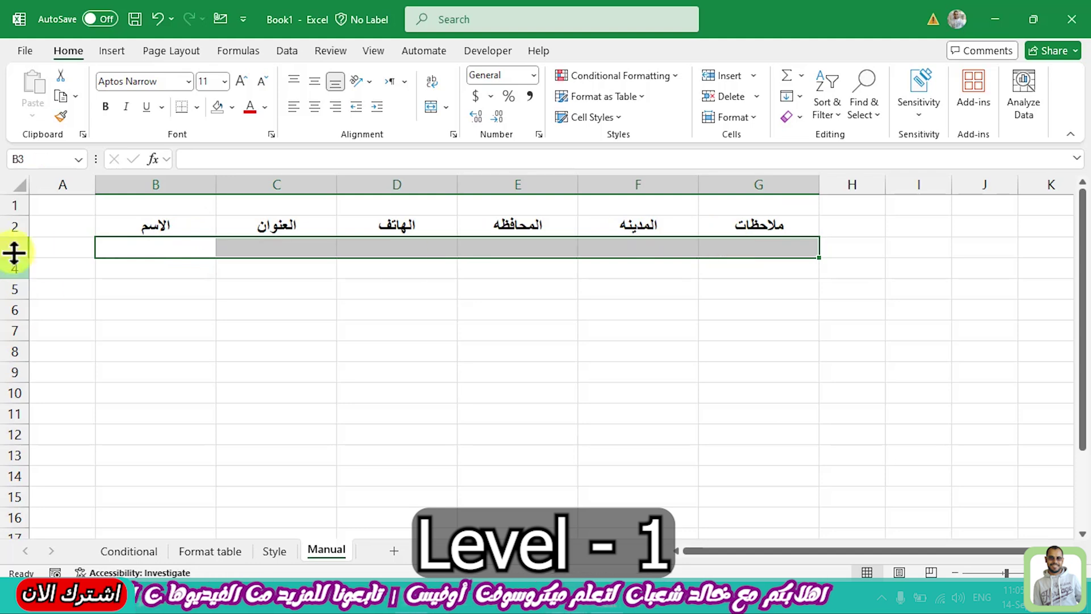
{"action": "left_click_drag", "start_coordinate": [12, 248], "coordinate": [26, 352]}
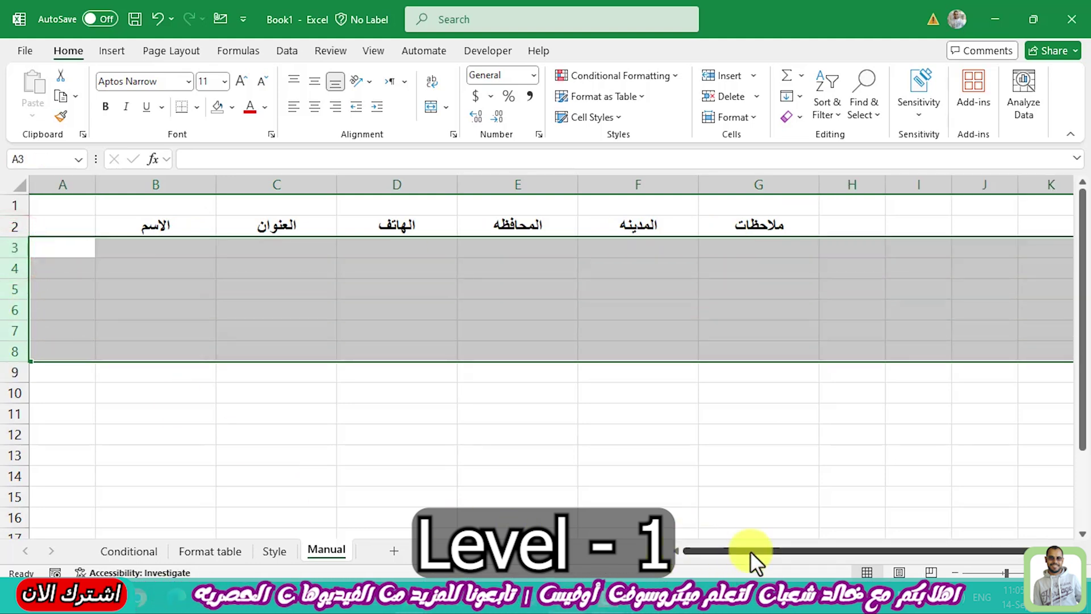
{"action": "left_click", "coordinate": [628, 422]}
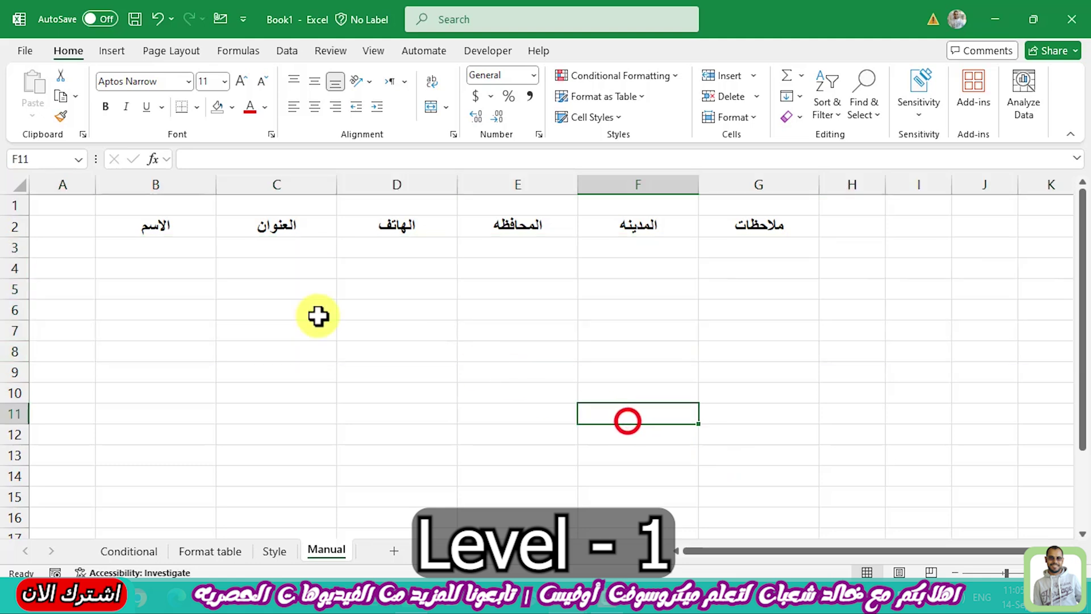
Fill B3:G3, B5:G5, B7:G7 and B9:G9 on the Manual sheet with the lightest light-blue theme colour.
{"action": "left_click_drag", "start_coordinate": [158, 245], "coordinate": [754, 250]}
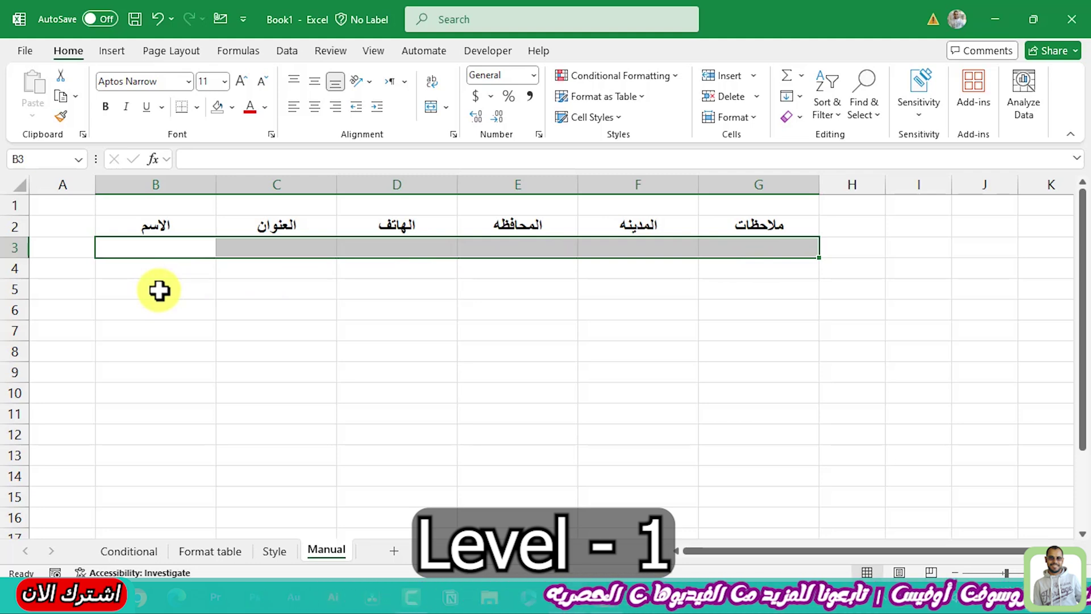
{"action": "left_click_drag", "start_coordinate": [158, 290], "coordinate": [773, 293], "text": "ctrl"}
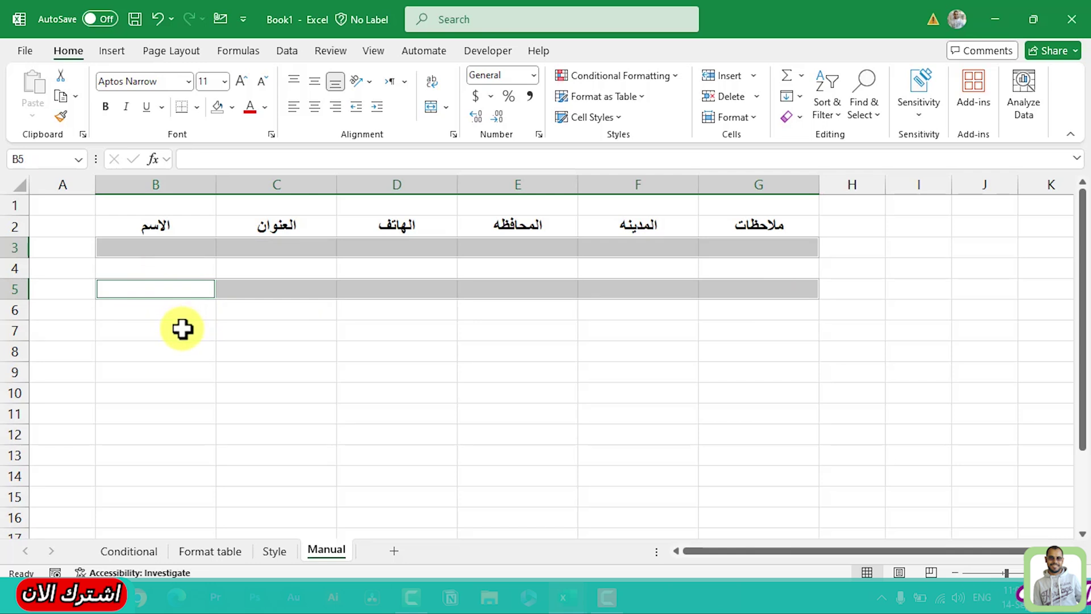
{"action": "left_click_drag", "start_coordinate": [182, 329], "coordinate": [748, 329], "text": "ctrl"}
{"action": "left_click_drag", "start_coordinate": [746, 370], "coordinate": [164, 376], "text": "ctrl"}
{"action": "left_click", "coordinate": [233, 107]}
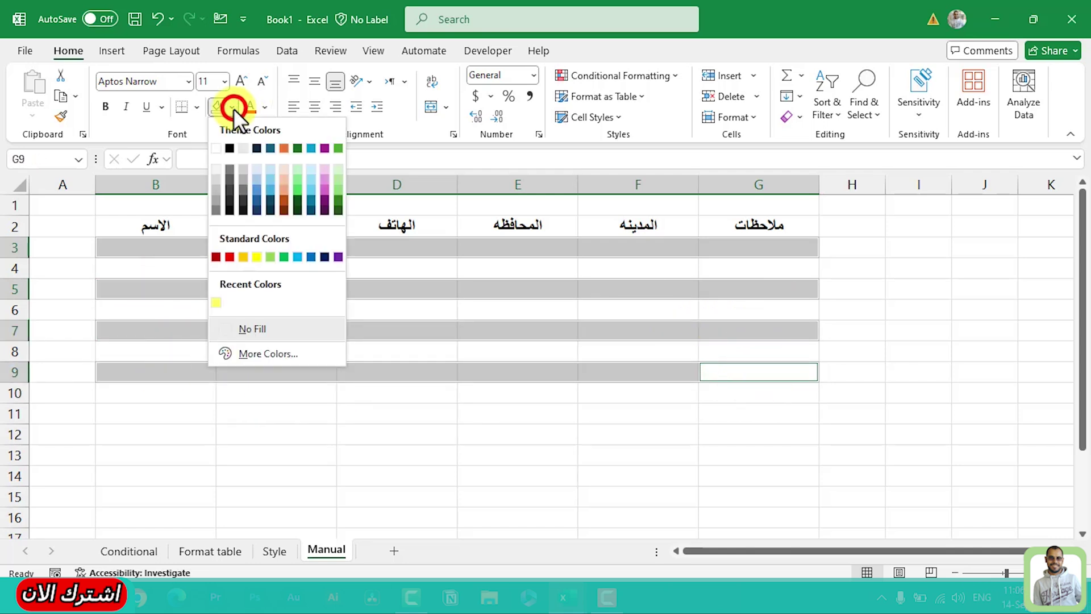
{"action": "left_click", "coordinate": [311, 171]}
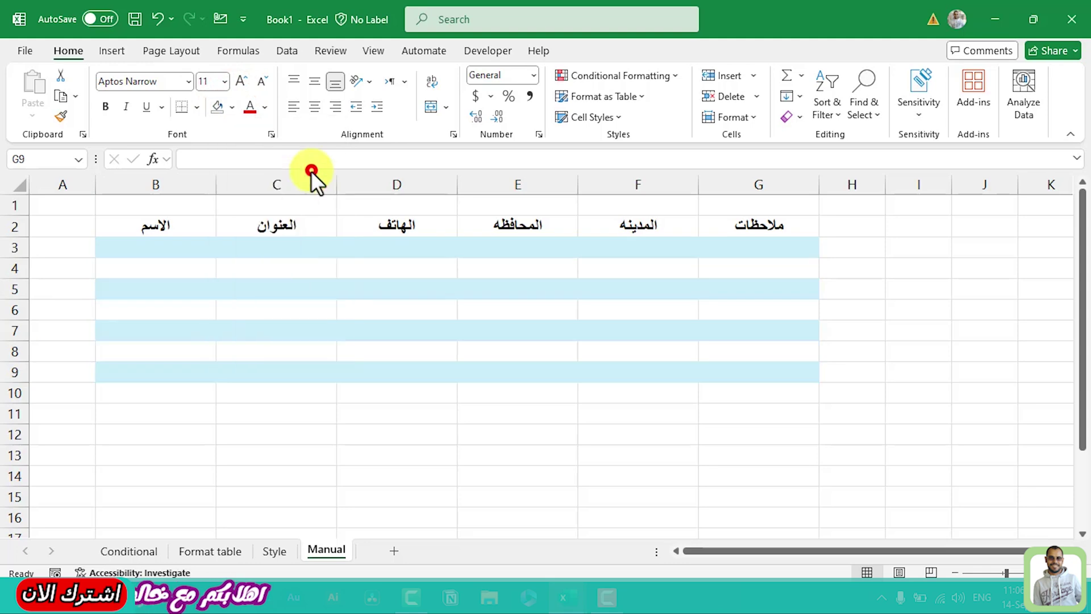
Fill the alternate rows B4:G4, B6:G6 and B8:G8 with the lightest purple theme colour.
{"action": "left_click", "coordinate": [159, 245]}
{"action": "mouse_move", "coordinate": [300, 252]}
{"action": "left_mouse_down"}
{"action": "mouse_move", "coordinate": [795, 261]}
{"action": "mouse_move", "coordinate": [794, 239]}
{"action": "left_mouse_up"}
{"action": "left_click_drag", "start_coordinate": [745, 274], "coordinate": [178, 274]}
{"action": "left_click", "coordinate": [177, 273]}
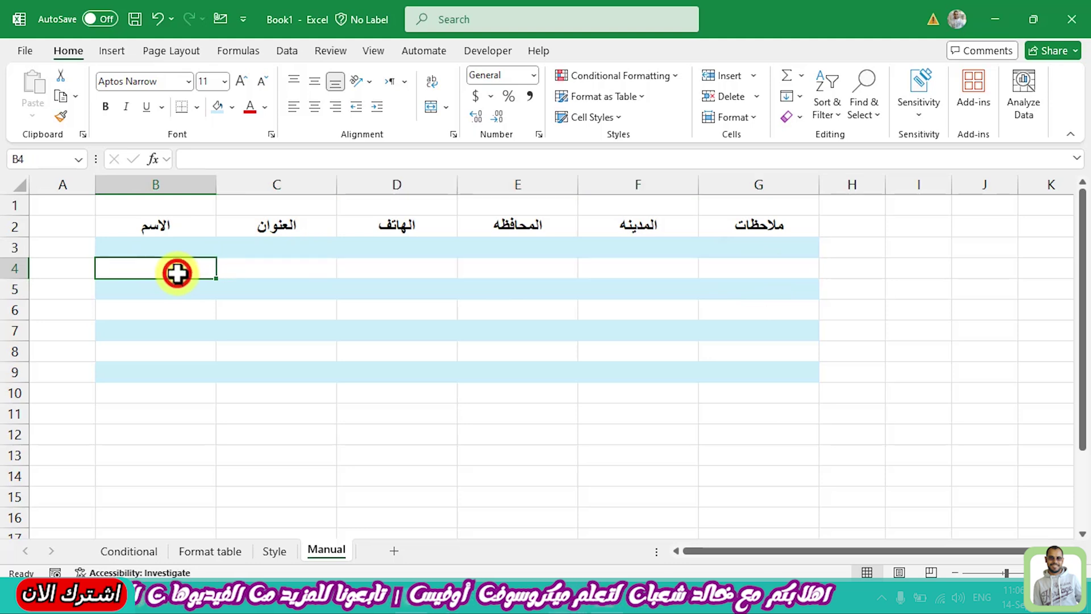
{"action": "left_click_drag", "start_coordinate": [187, 273], "coordinate": [752, 274]}
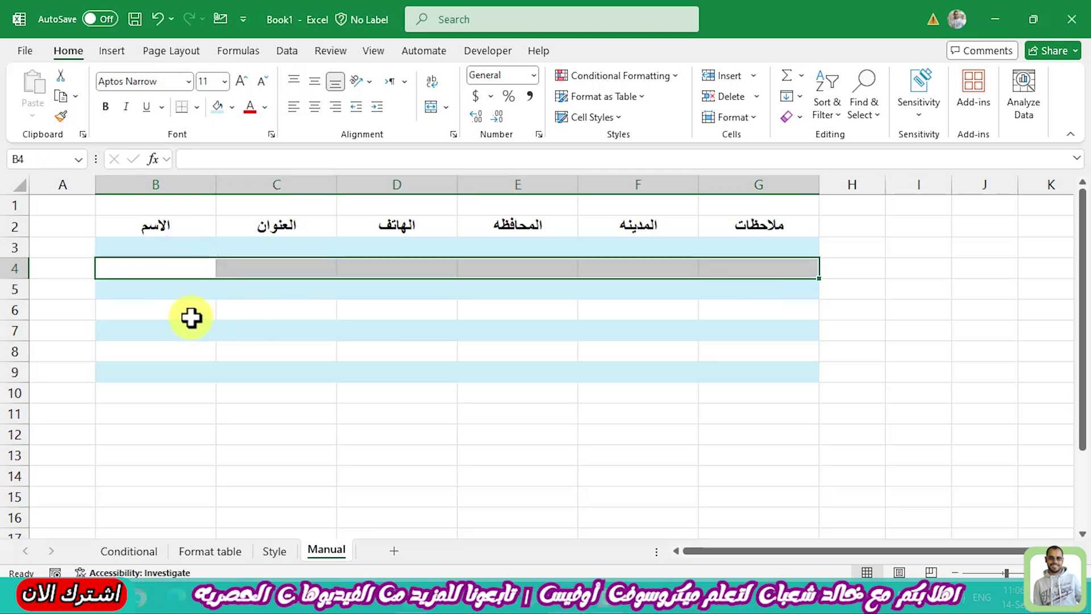
{"action": "left_click_drag", "start_coordinate": [191, 318], "coordinate": [759, 318]}
{"action": "left_click_drag", "start_coordinate": [766, 356], "coordinate": [181, 342]}
{"action": "left_click", "coordinate": [232, 107]}
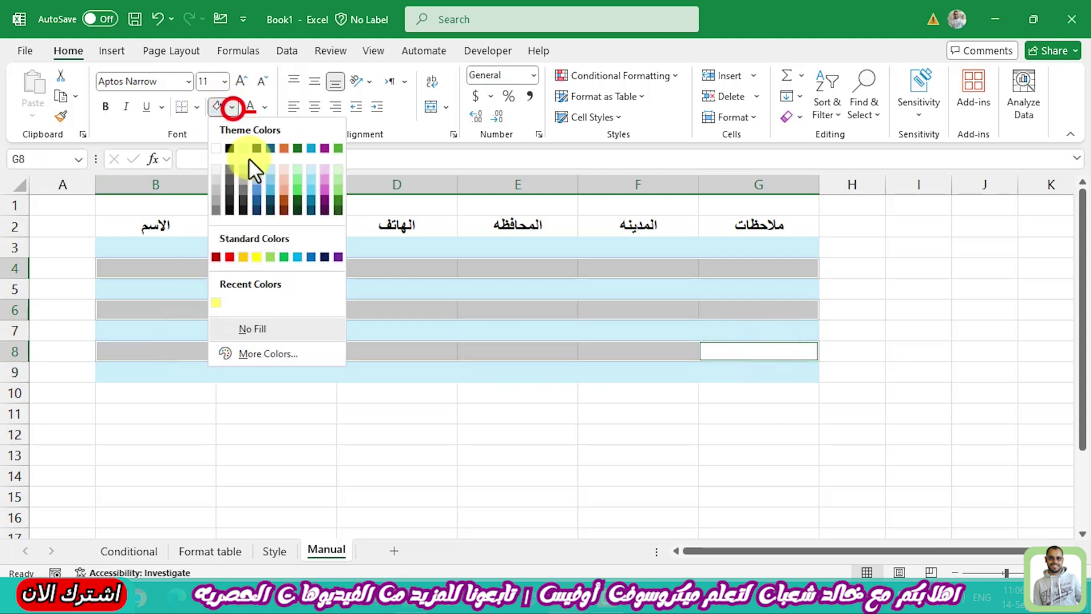
{"action": "left_click", "coordinate": [326, 169]}
{"action": "left_click", "coordinate": [324, 294]}
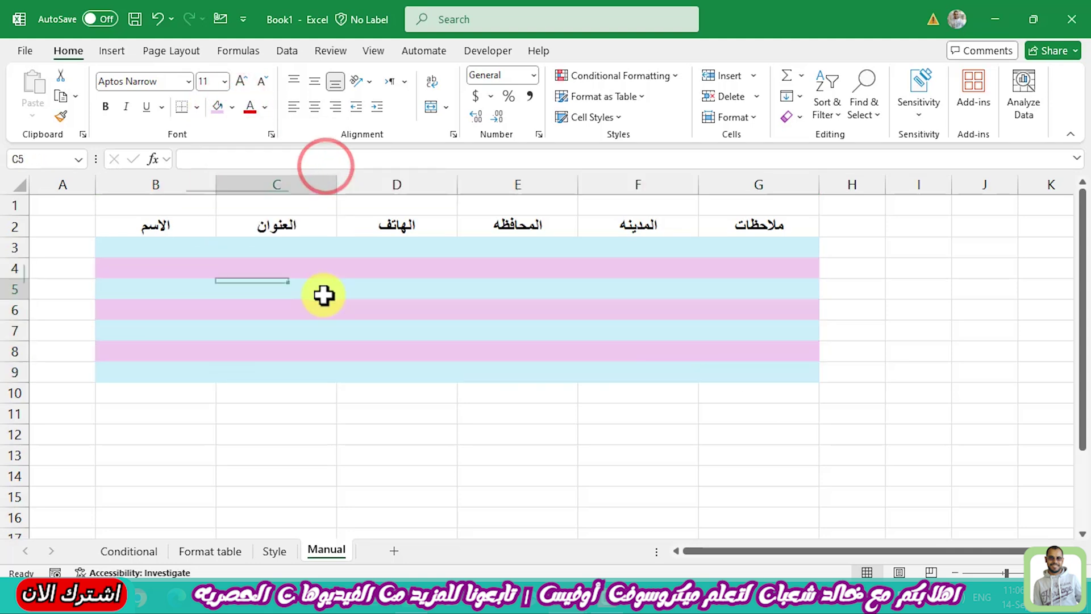
{"action": "left_click", "coordinate": [348, 324]}
{"action": "left_click_drag", "start_coordinate": [120, 219], "coordinate": [739, 372]}
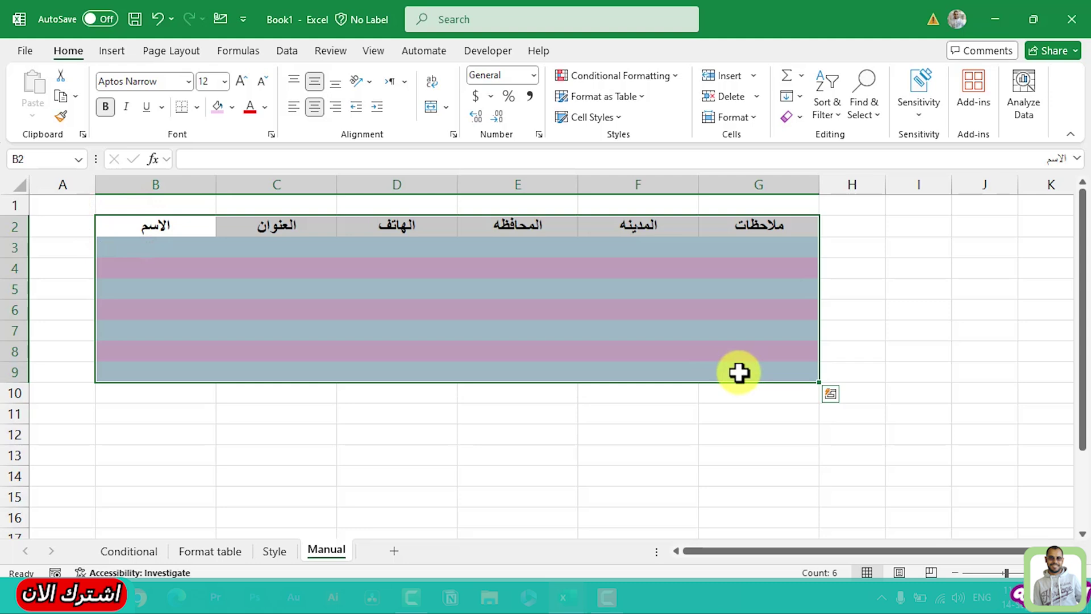
{"action": "left_click", "coordinate": [739, 373]}
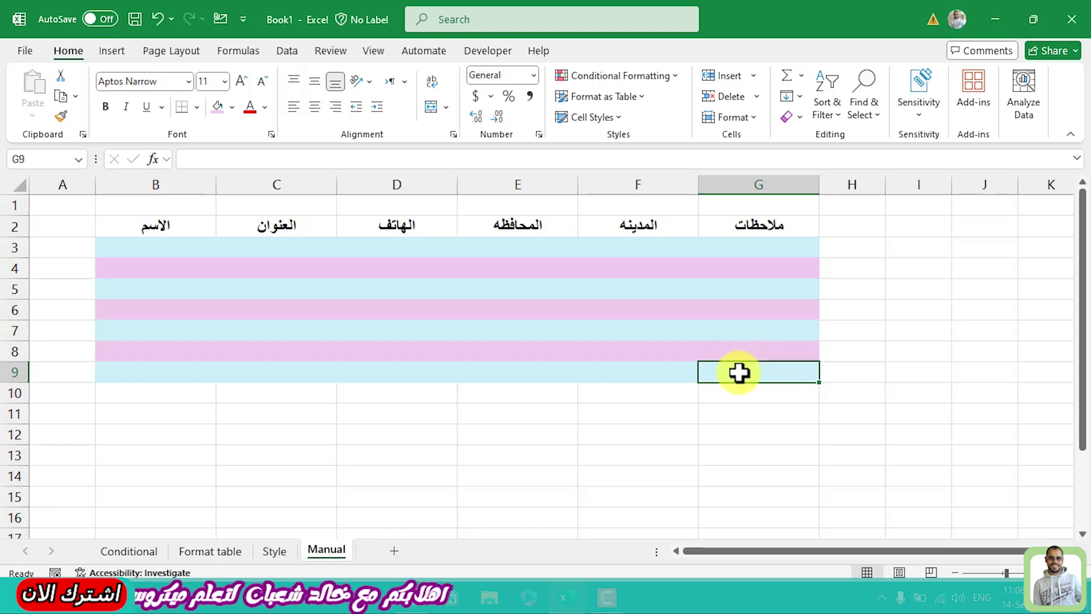
On the Style sheet, undo the existing row formatting until all rows below the headings are blank.
{"action": "left_click", "coordinate": [273, 550]}
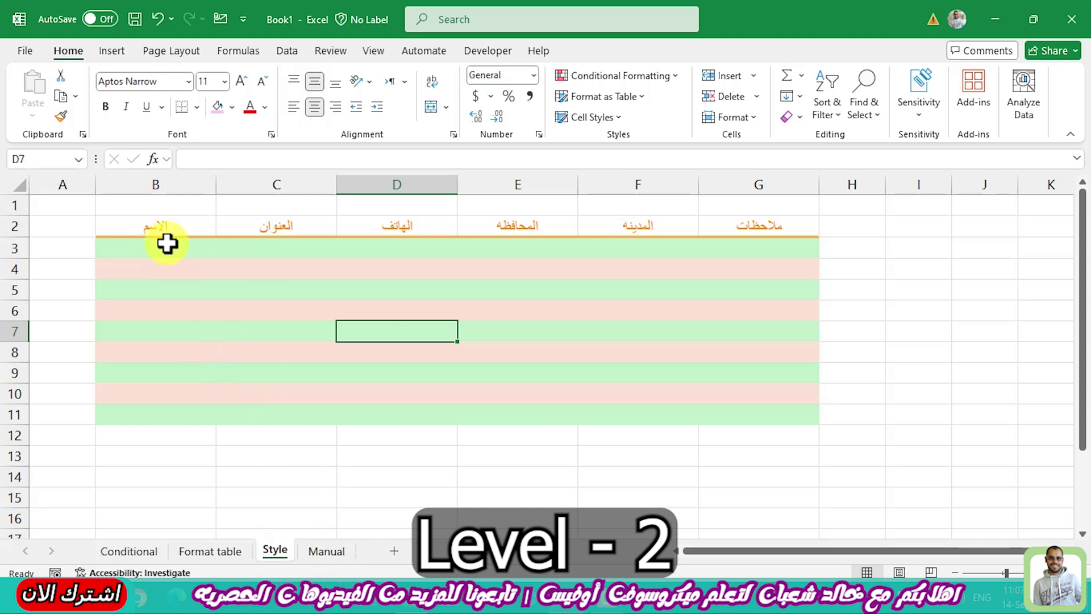
{"action": "left_click_drag", "start_coordinate": [167, 243], "coordinate": [713, 429]}
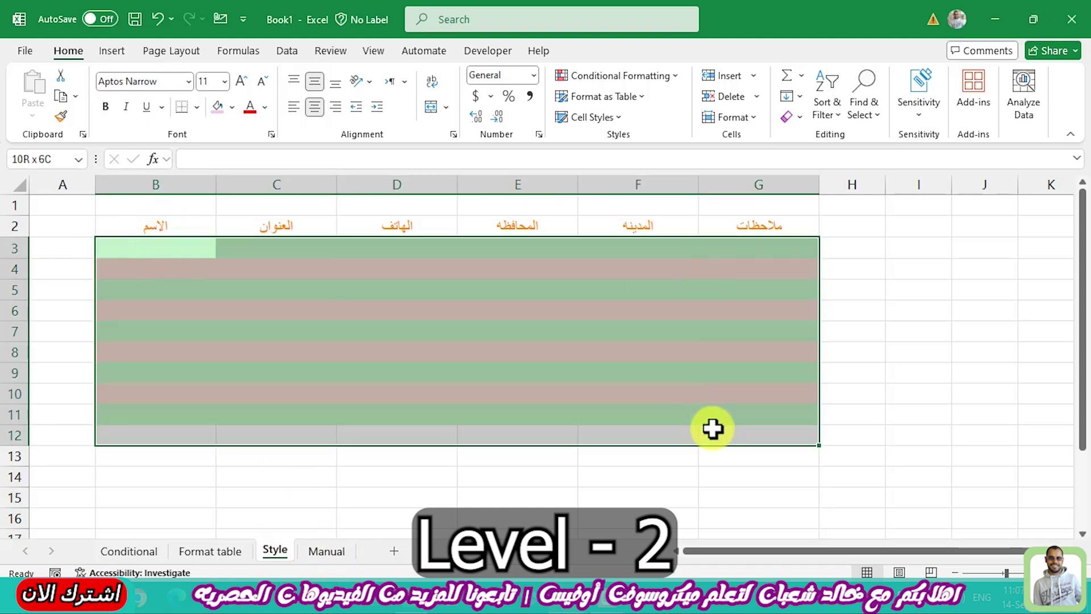
{"action": "left_click_drag", "start_coordinate": [14, 414], "coordinate": [17, 246]}
{"action": "key", "text": "ctrl+z"}
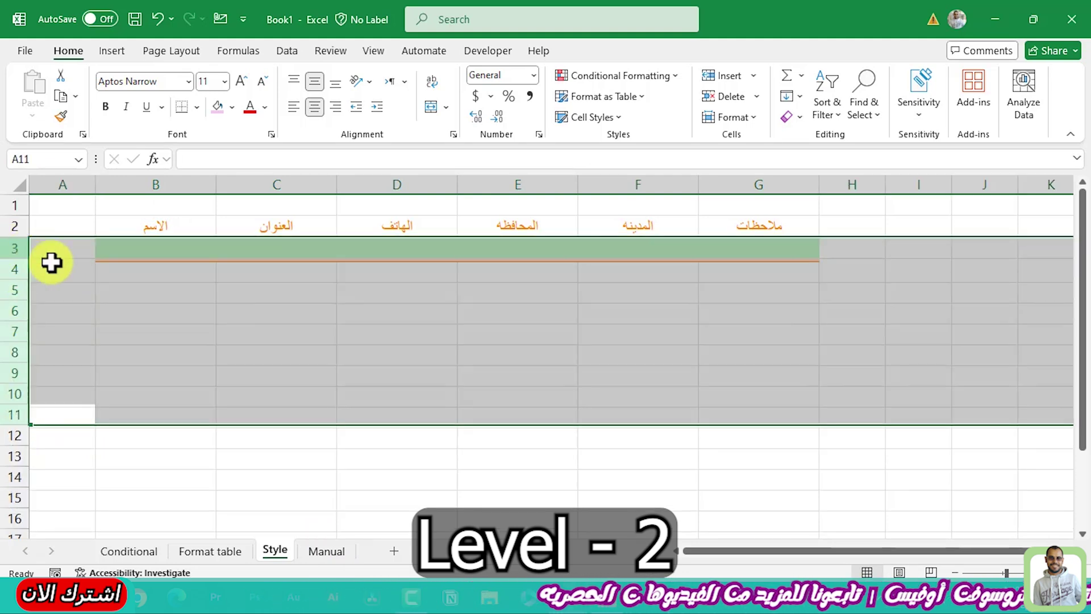
Apply the Output cell style to B3:G3, B5:G5, B7:G7 and B9:G9.
{"action": "left_click", "coordinate": [140, 253]}
{"action": "left_click_drag", "start_coordinate": [183, 248], "coordinate": [715, 246]}
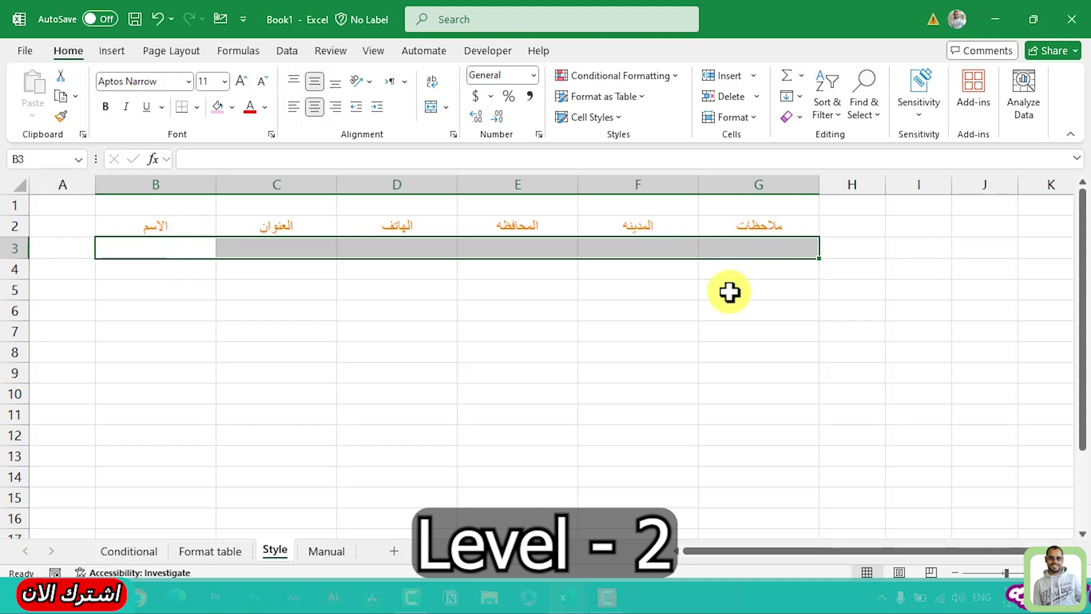
{"action": "left_click_drag", "start_coordinate": [729, 292], "coordinate": [149, 292]}
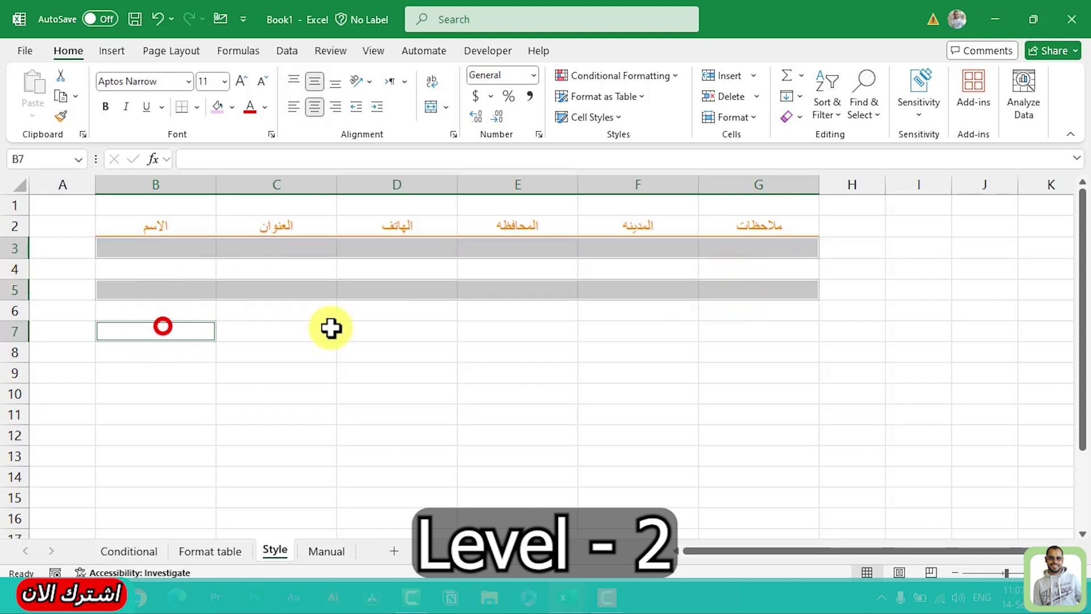
{"action": "left_click_drag", "start_coordinate": [331, 328], "coordinate": [197, 379]}
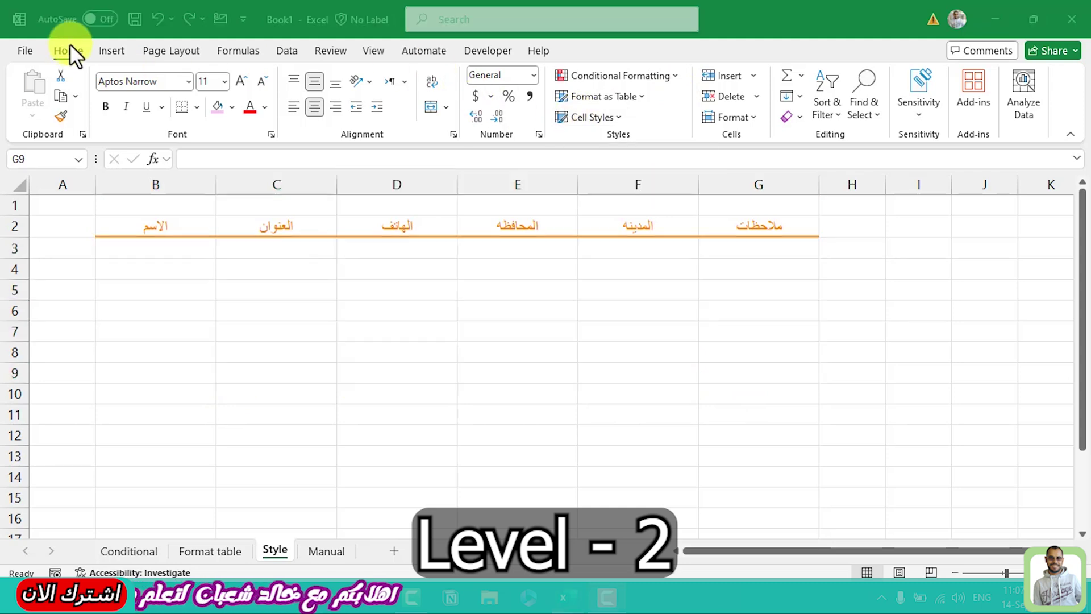
{"action": "left_click", "coordinate": [70, 46]}
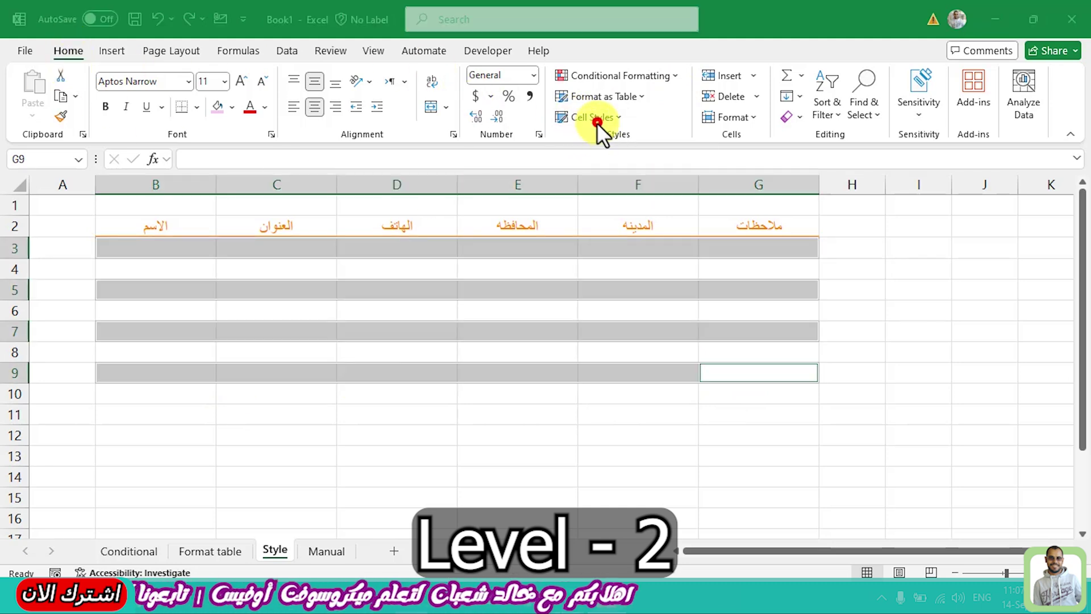
{"action": "left_click", "coordinate": [593, 117]}
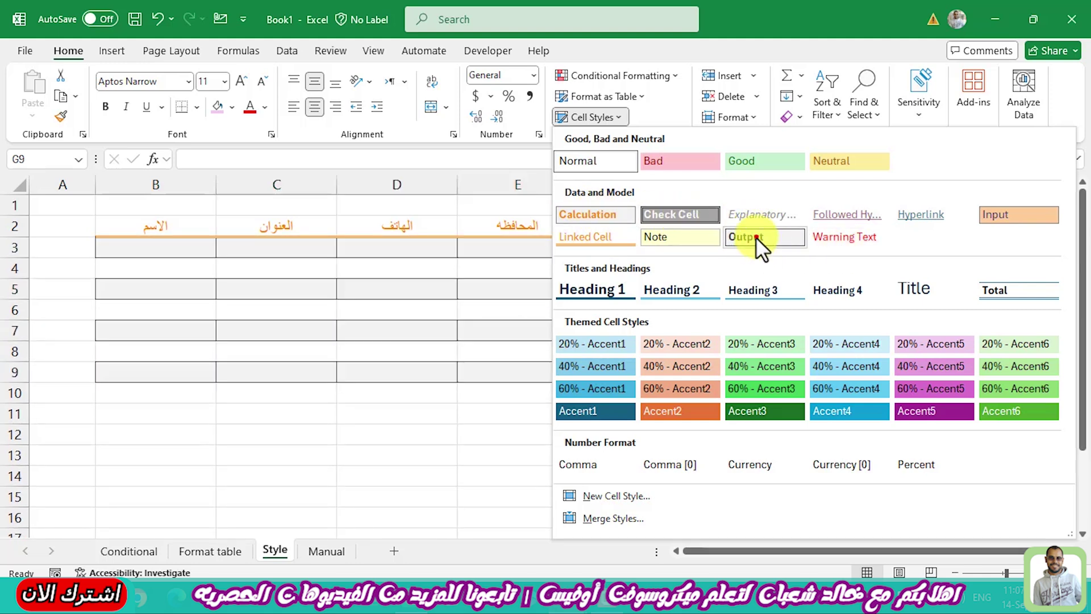
{"action": "left_click", "coordinate": [756, 237]}
{"action": "left_click_drag", "start_coordinate": [156, 269], "coordinate": [759, 269]}
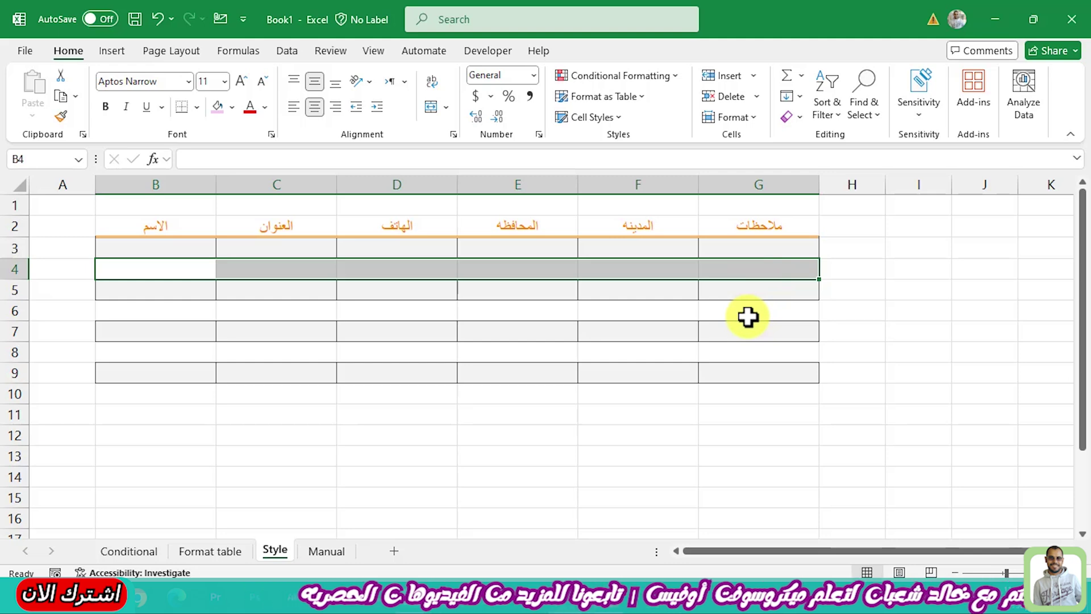
{"action": "left_click", "coordinate": [196, 316]}
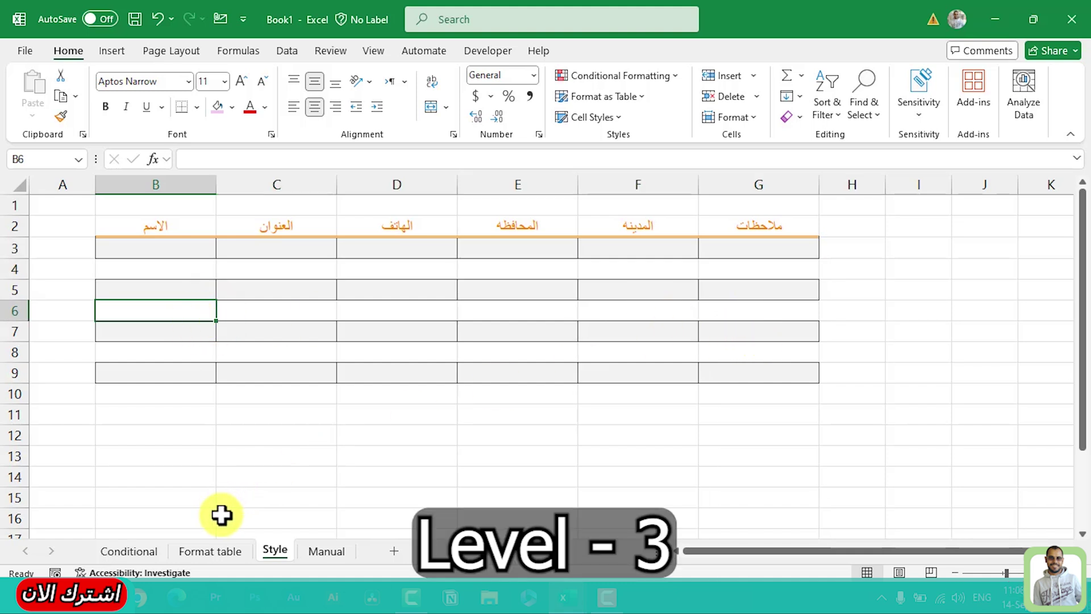
On the Format table sheet, turn the range B2:G15 into a table that has headers.
{"action": "left_click", "coordinate": [214, 558]}
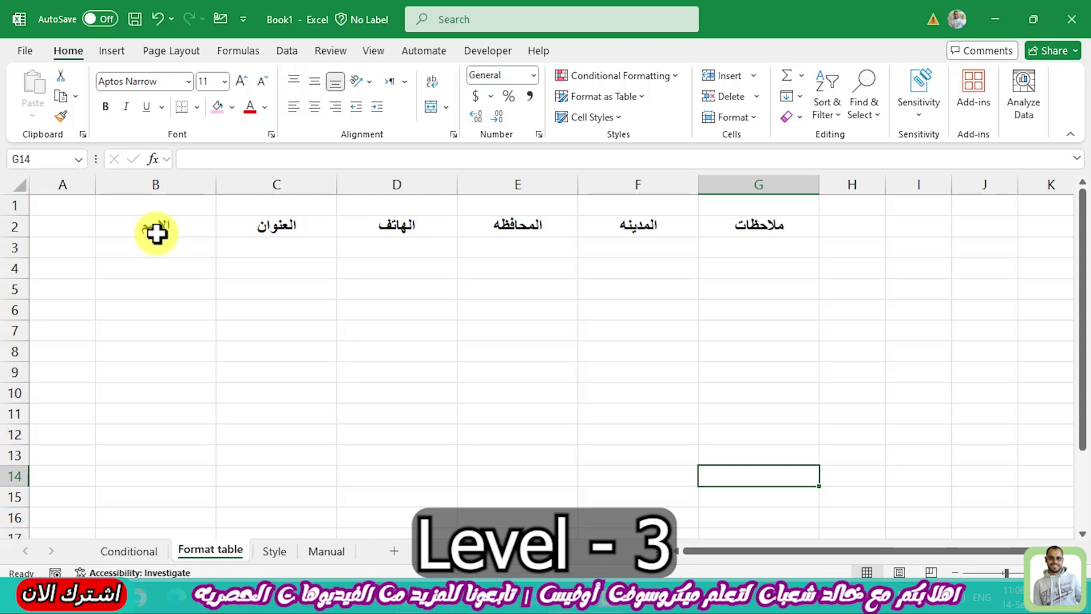
{"action": "left_click_drag", "start_coordinate": [156, 232], "coordinate": [728, 503]}
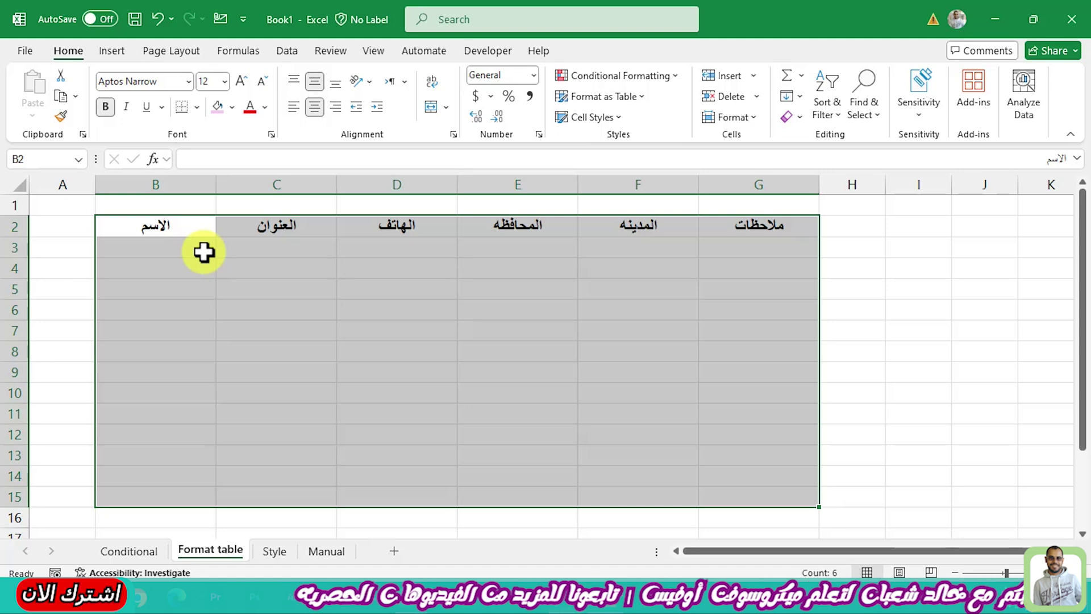
{"action": "key", "text": "ctrl+t"}
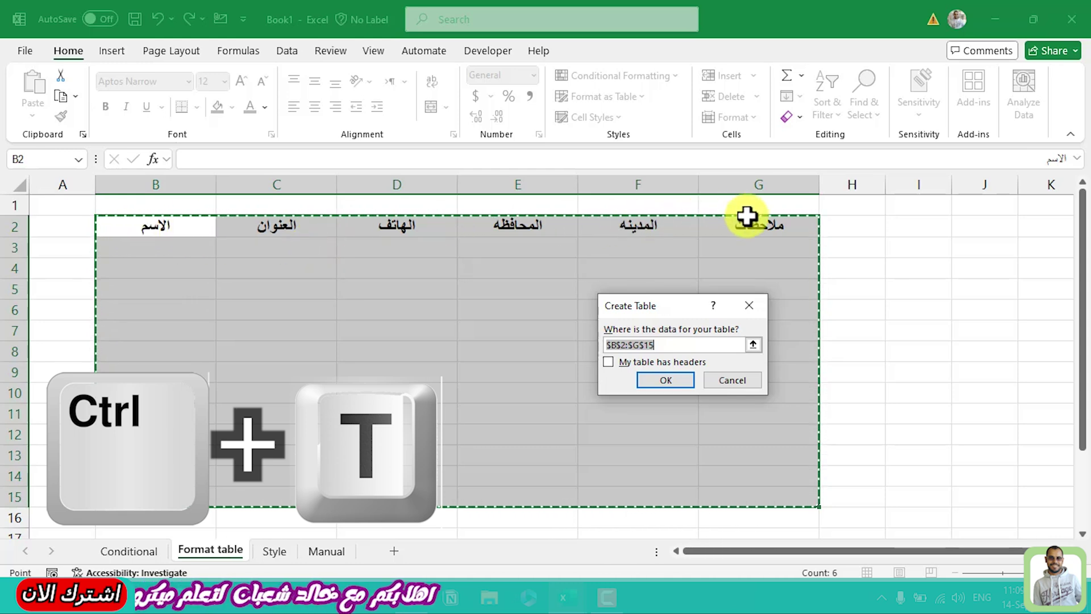
{"action": "left_click", "coordinate": [607, 361]}
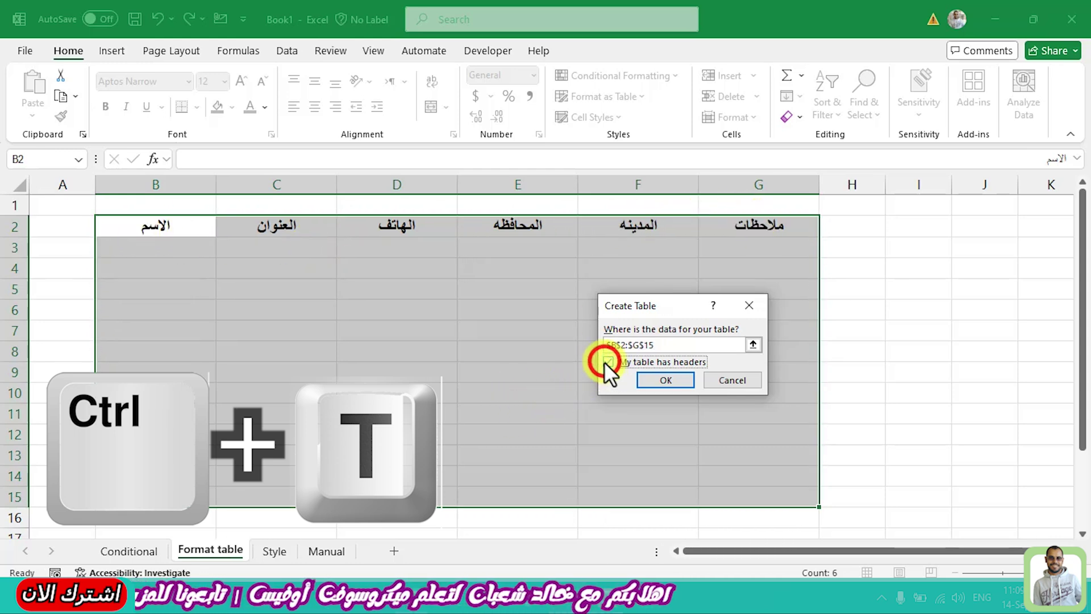
{"action": "left_click", "coordinate": [673, 386]}
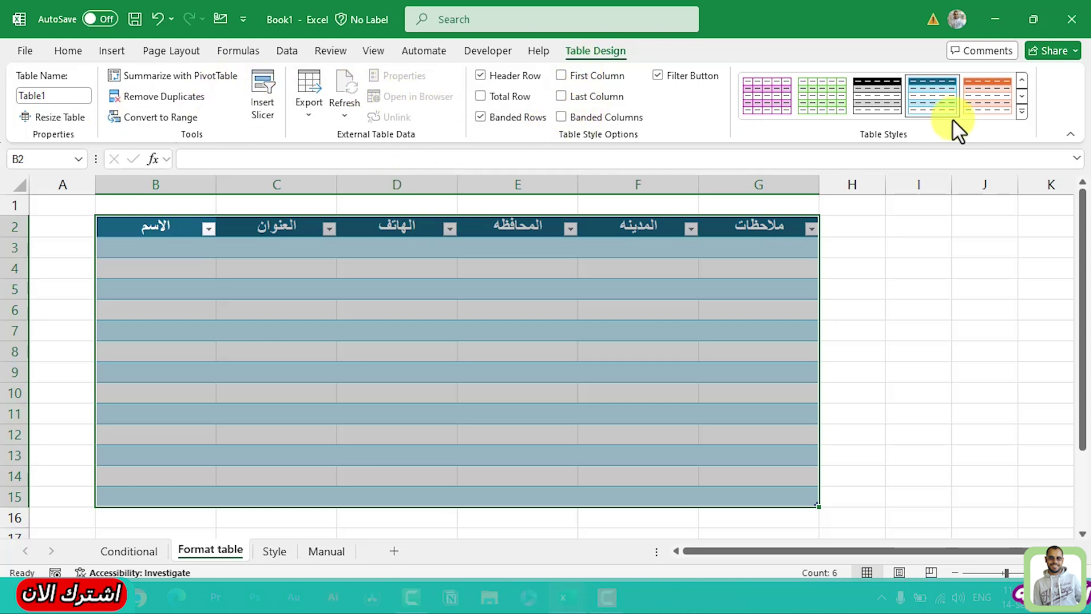
Try out several light banded styles on the table, ending with the purple one.
{"action": "left_click", "coordinate": [987, 105]}
{"action": "left_click", "coordinate": [858, 93]}
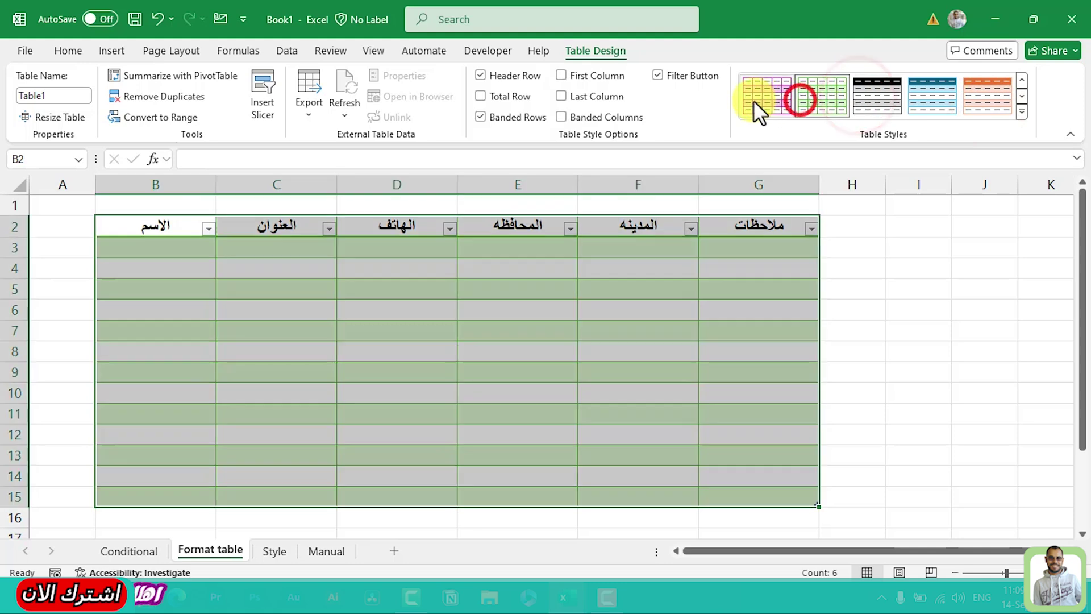
{"action": "left_click", "coordinate": [758, 97]}
Apply the light table style with grey banded rows and black gridlines to the table.
{"action": "left_click", "coordinate": [1022, 111]}
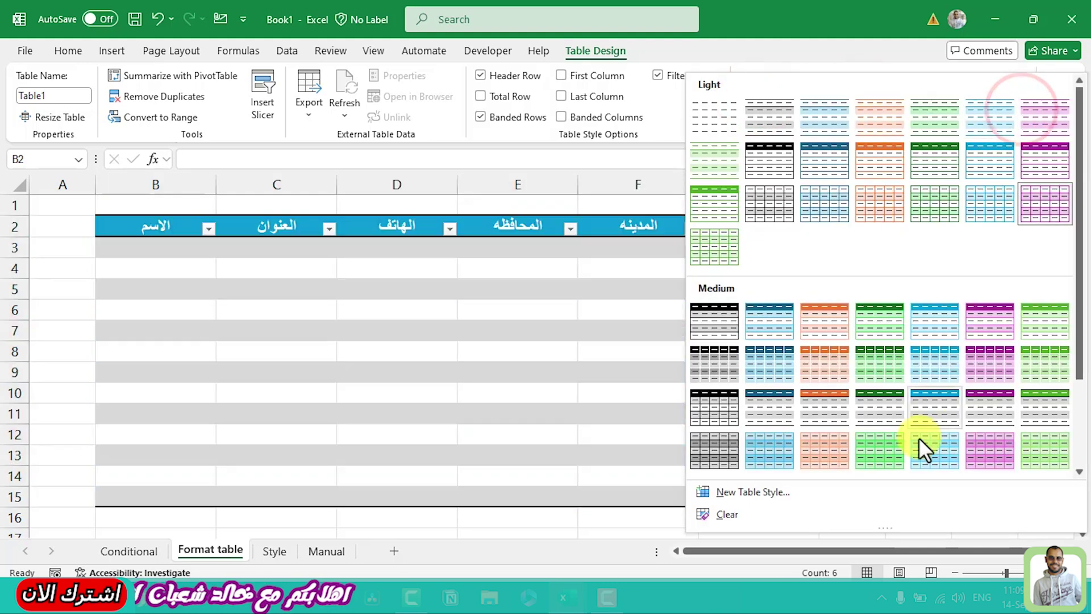
{"action": "scroll", "coordinate": [918, 436], "scroll_direction": "down", "scroll_amount": 2}
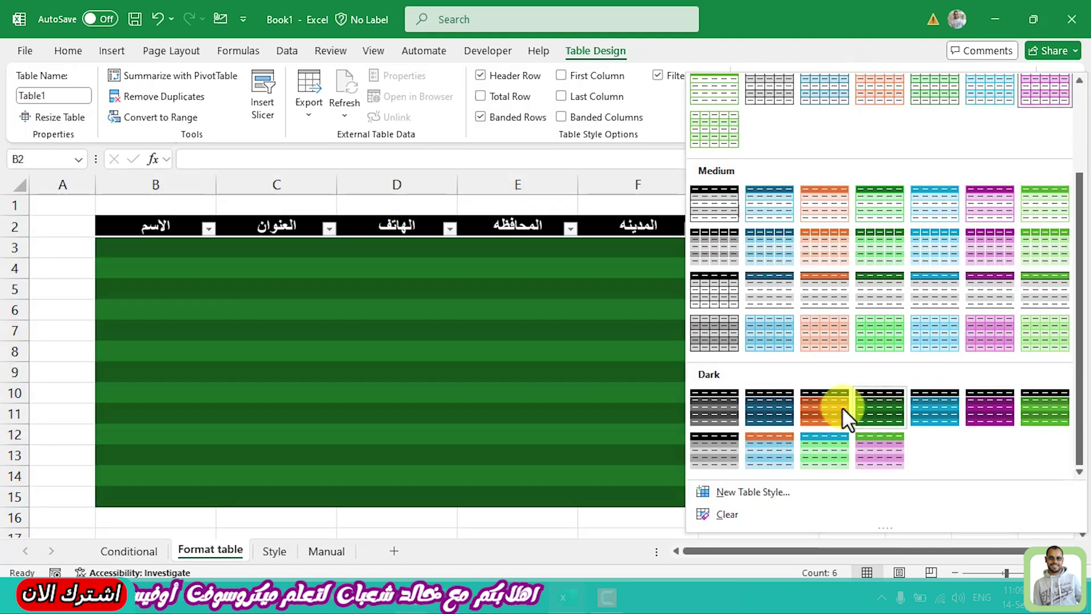
{"action": "scroll", "coordinate": [793, 259], "scroll_direction": "up", "scroll_amount": 3}
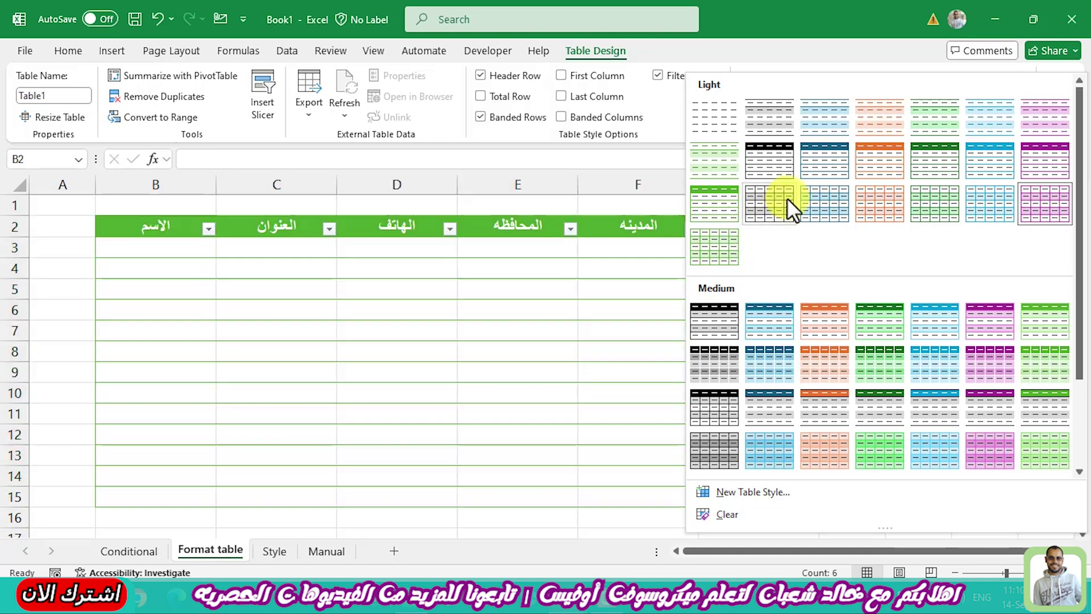
{"action": "left_click", "coordinate": [786, 197]}
{"action": "left_click", "coordinate": [401, 311]}
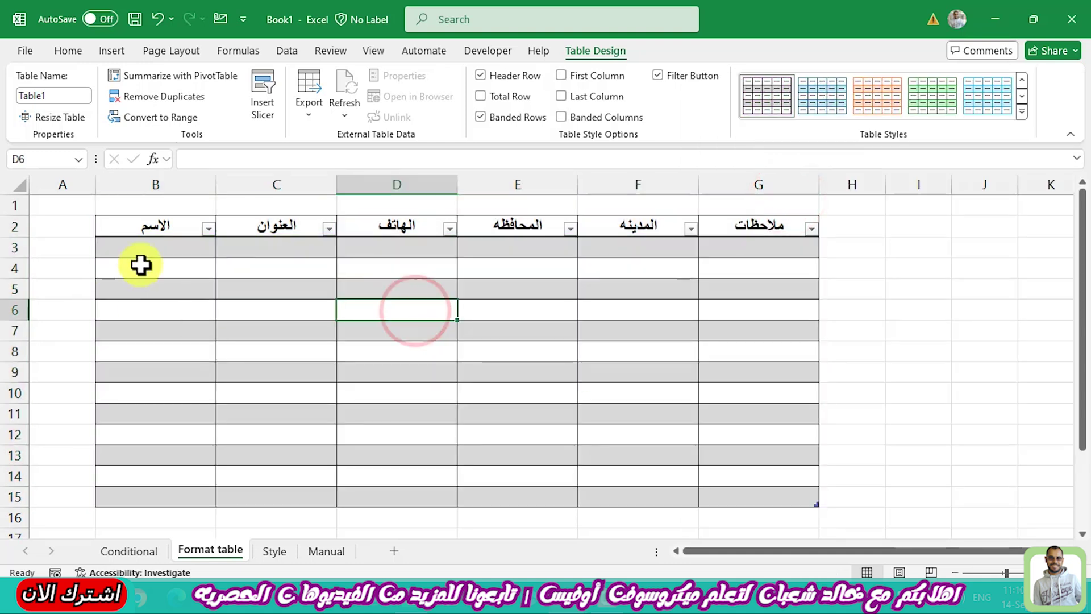
Examine the alternating row shading across the formatted table, from the heading row down to row 15.
{"action": "left_click_drag", "start_coordinate": [141, 264], "coordinate": [795, 262]}
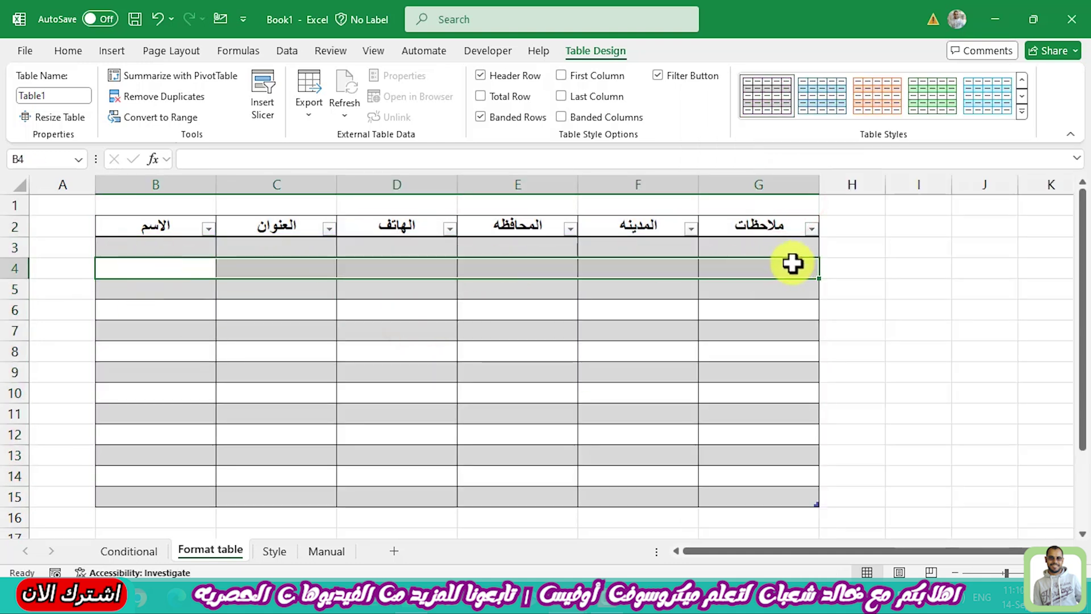
{"action": "left_click", "coordinate": [767, 306]}
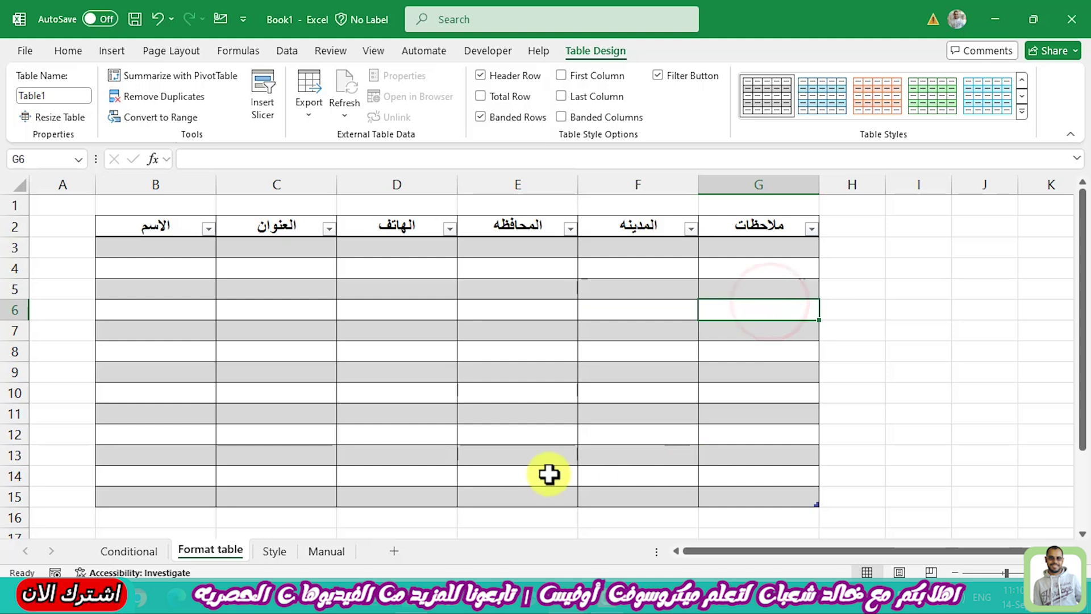
{"action": "scroll", "coordinate": [512, 454], "scroll_direction": "down", "scroll_amount": 1}
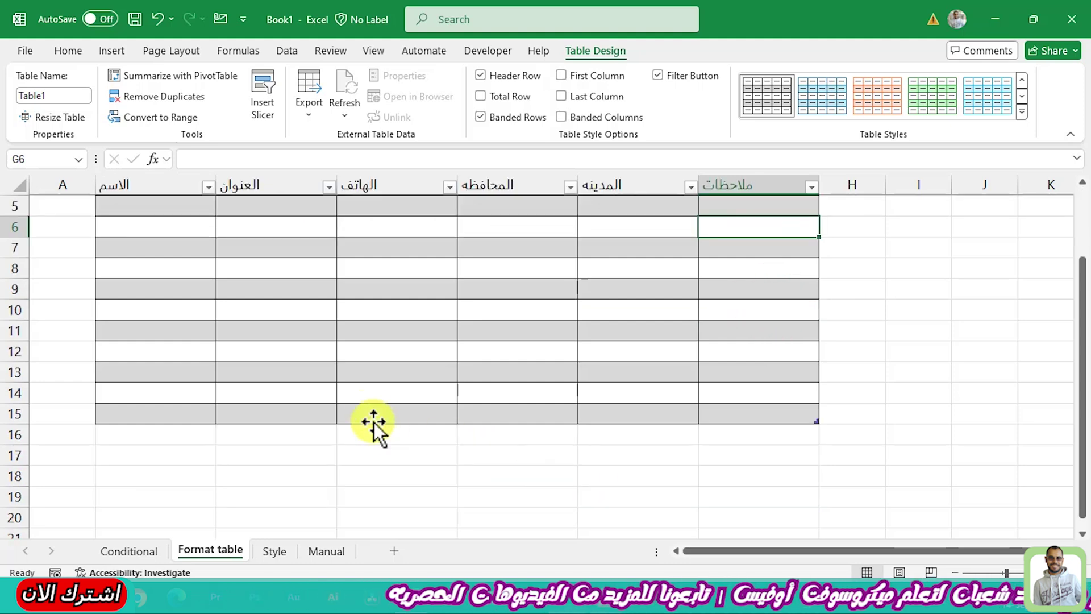
{"action": "scroll", "coordinate": [368, 364], "scroll_direction": "up", "scroll_amount": 1}
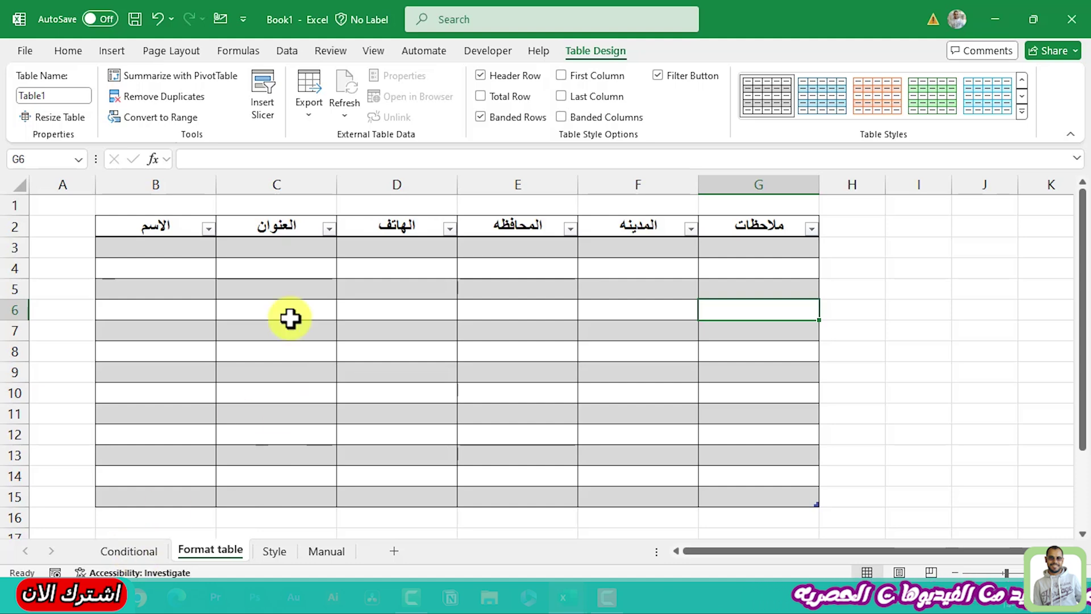
{"action": "left_click_drag", "start_coordinate": [159, 224], "coordinate": [779, 453]}
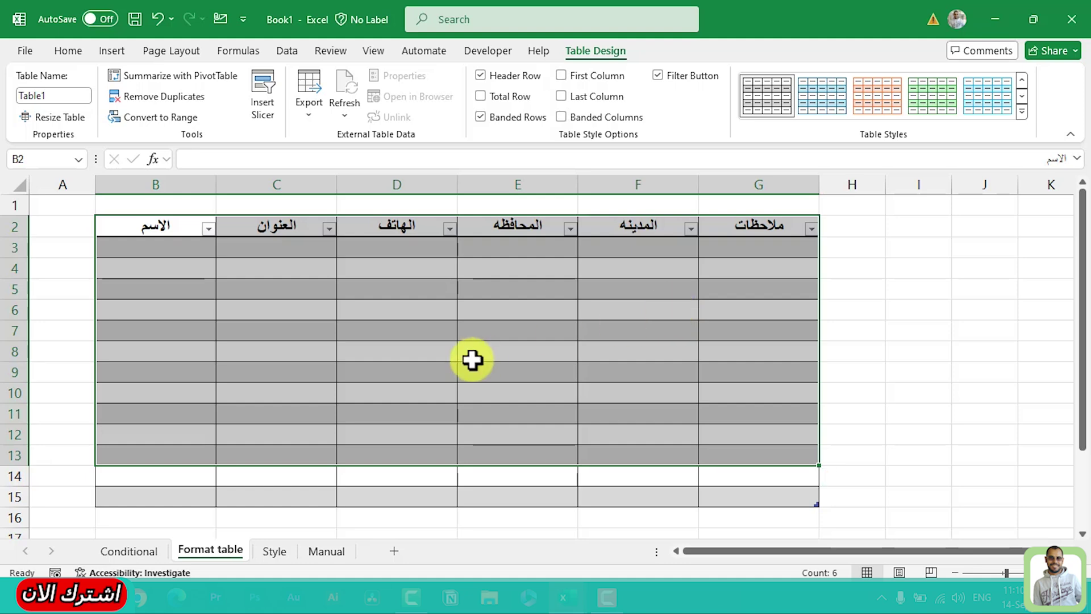
{"action": "left_click", "coordinate": [401, 326]}
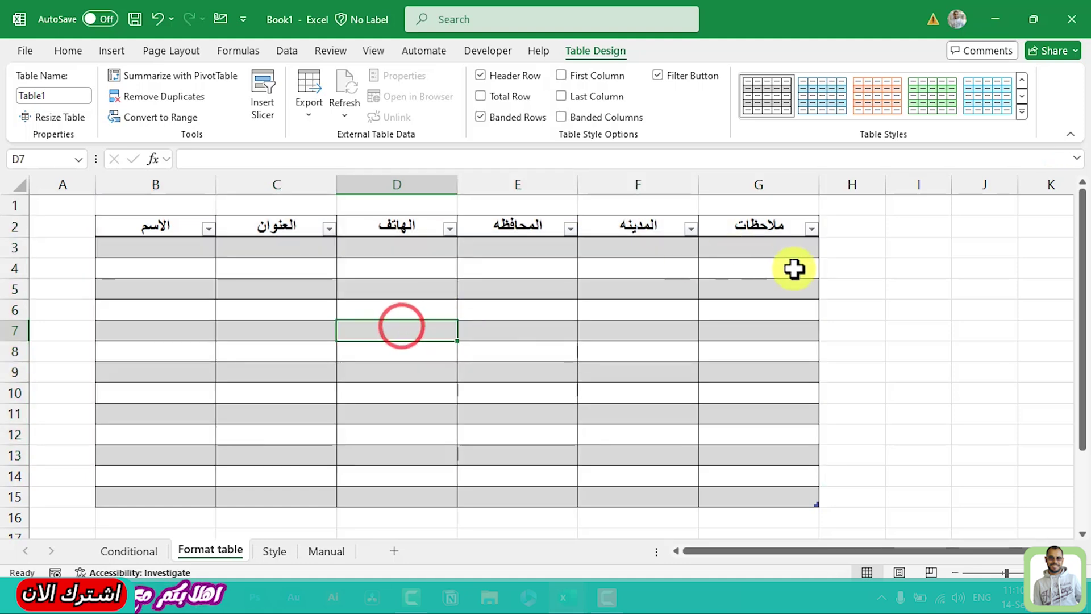
{"action": "left_click_drag", "start_coordinate": [779, 277], "coordinate": [163, 294]}
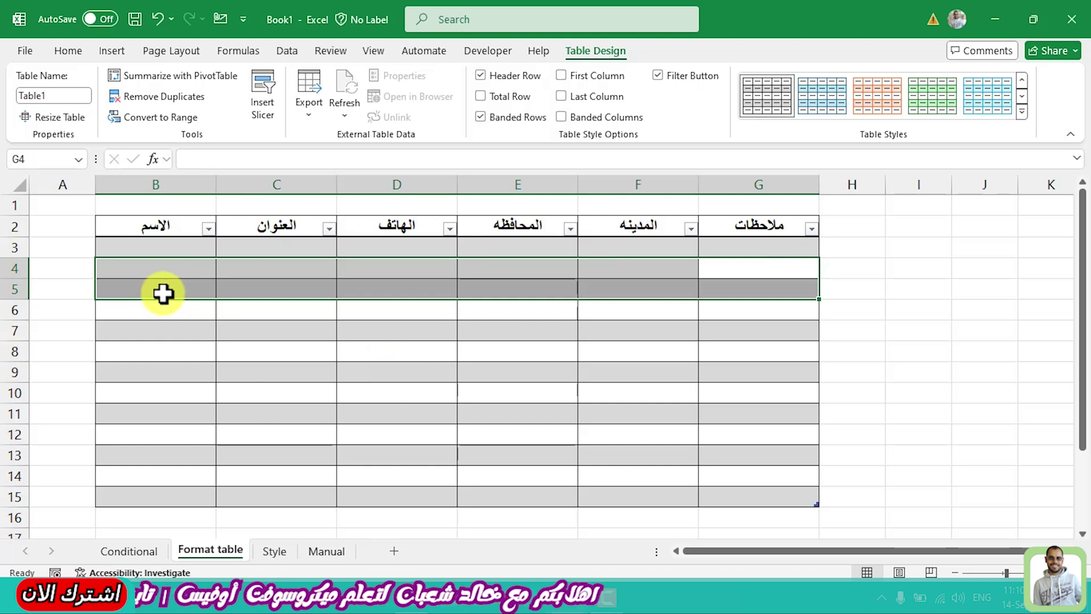
{"action": "left_click", "coordinate": [163, 293]}
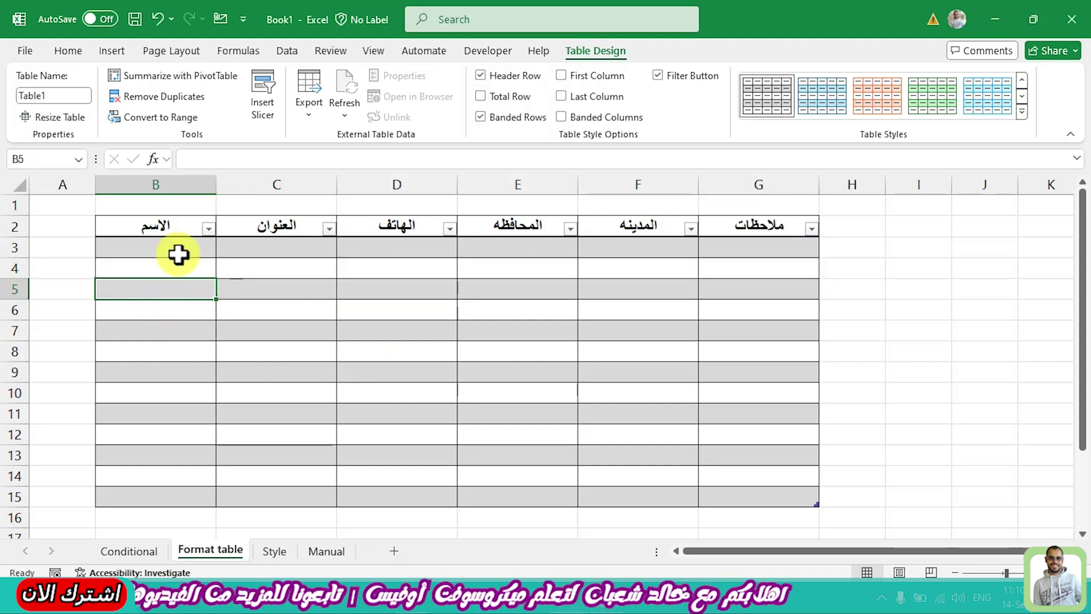
{"action": "left_click_drag", "start_coordinate": [190, 270], "coordinate": [720, 291]}
{"action": "left_click", "coordinate": [565, 341]}
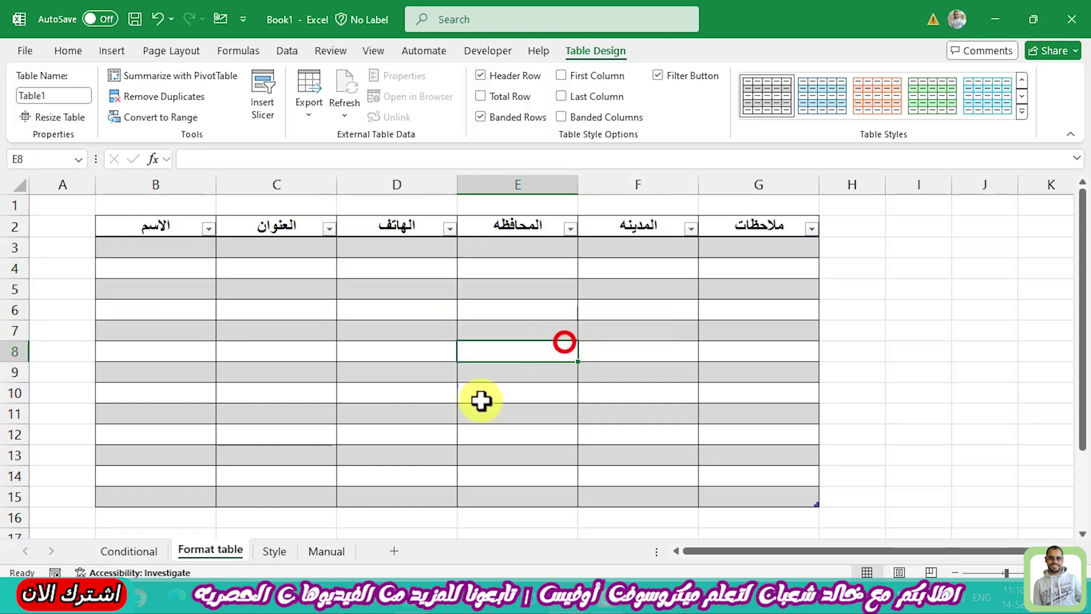
On the Conditional sheet, examine the green shading on the alternate rows below the headings.
{"action": "left_click", "coordinate": [146, 549]}
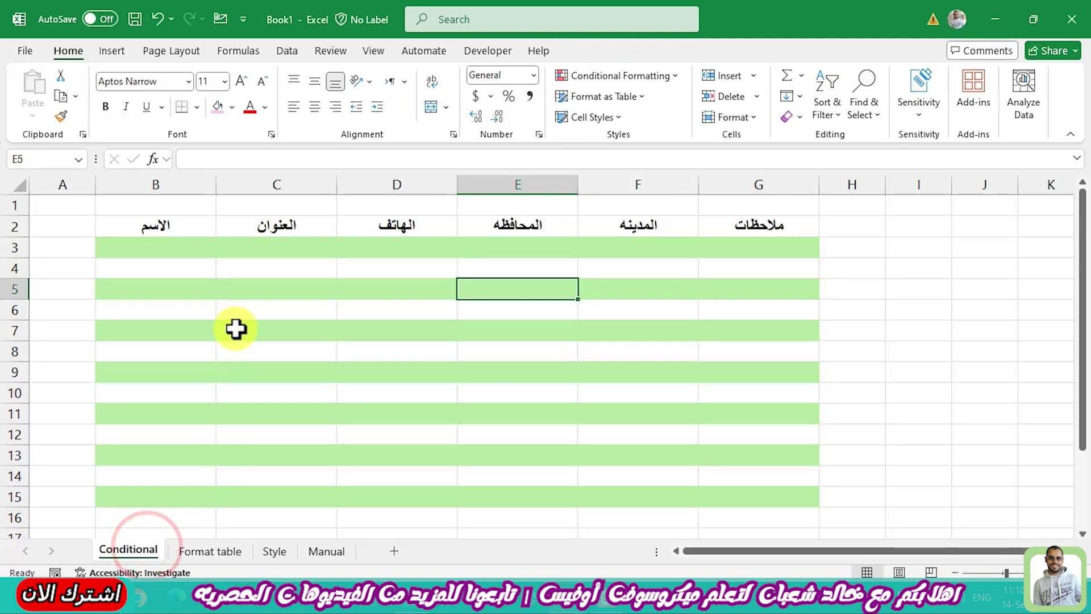
{"action": "scroll", "coordinate": [243, 313], "scroll_direction": "down", "scroll_amount": 3}
{"action": "scroll", "coordinate": [267, 361], "scroll_direction": "up", "scroll_amount": 1}
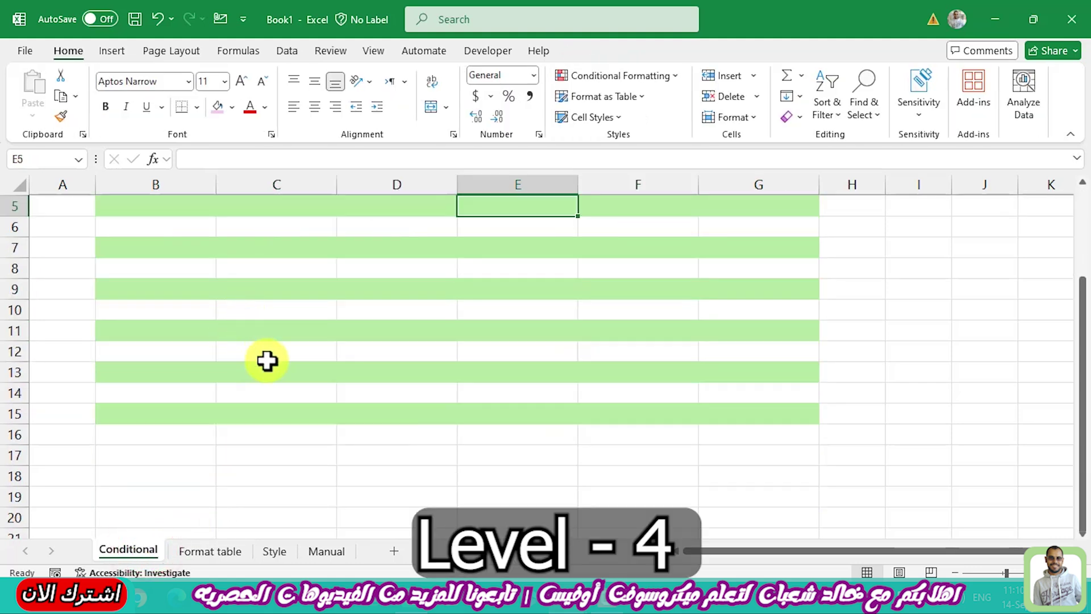
{"action": "scroll", "coordinate": [267, 361], "scroll_direction": "up", "scroll_amount": 1}
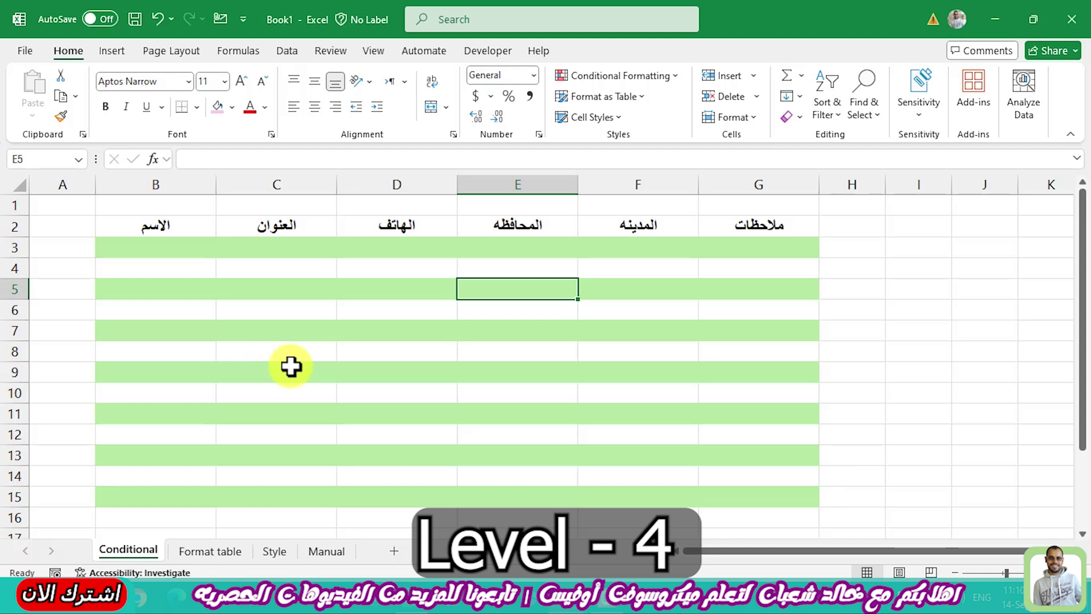
{"action": "left_click_drag", "start_coordinate": [183, 248], "coordinate": [811, 251]}
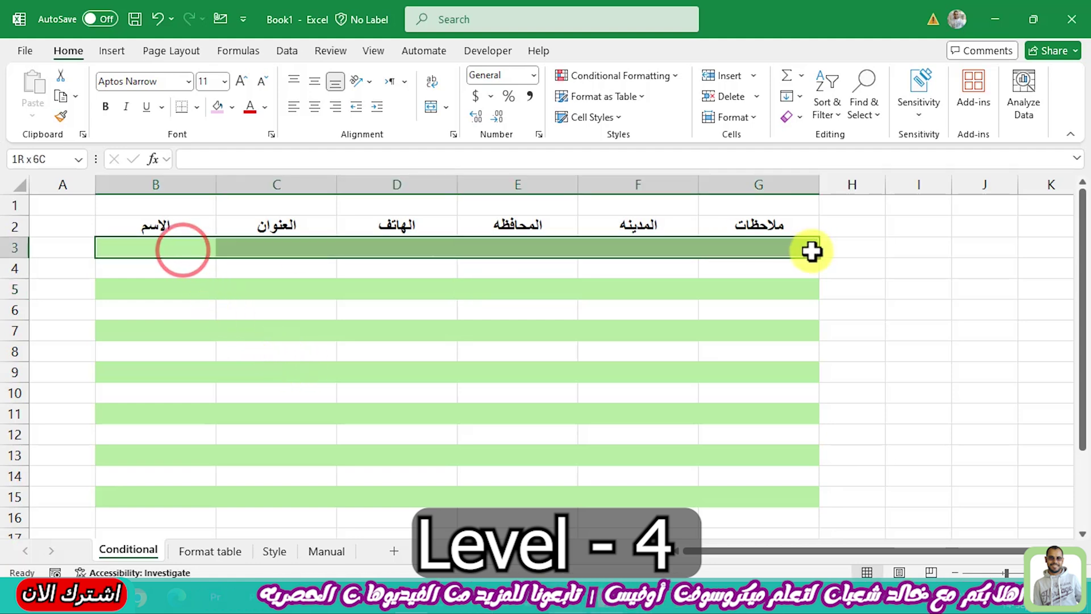
{"action": "left_click", "coordinate": [618, 252]}
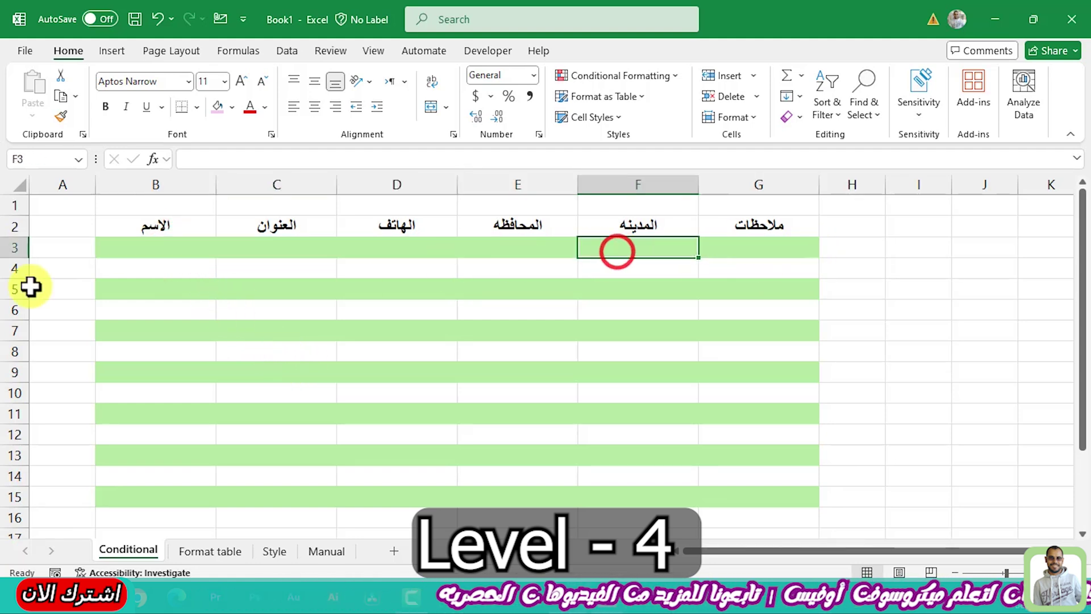
Remove the existing green shading from rows 3 to 16 of the Conditional sheet.
{"action": "left_click", "coordinate": [13, 247]}
{"action": "scroll", "coordinate": [68, 472], "scroll_direction": "down", "scroll_amount": 1}
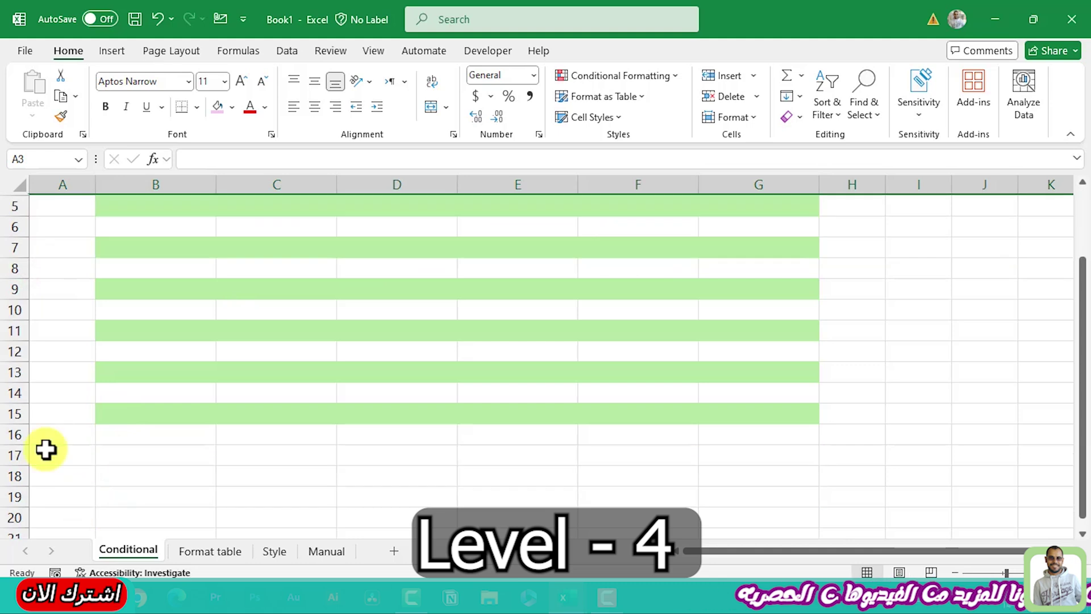
{"action": "left_click", "coordinate": [14, 434], "text": "shift"}
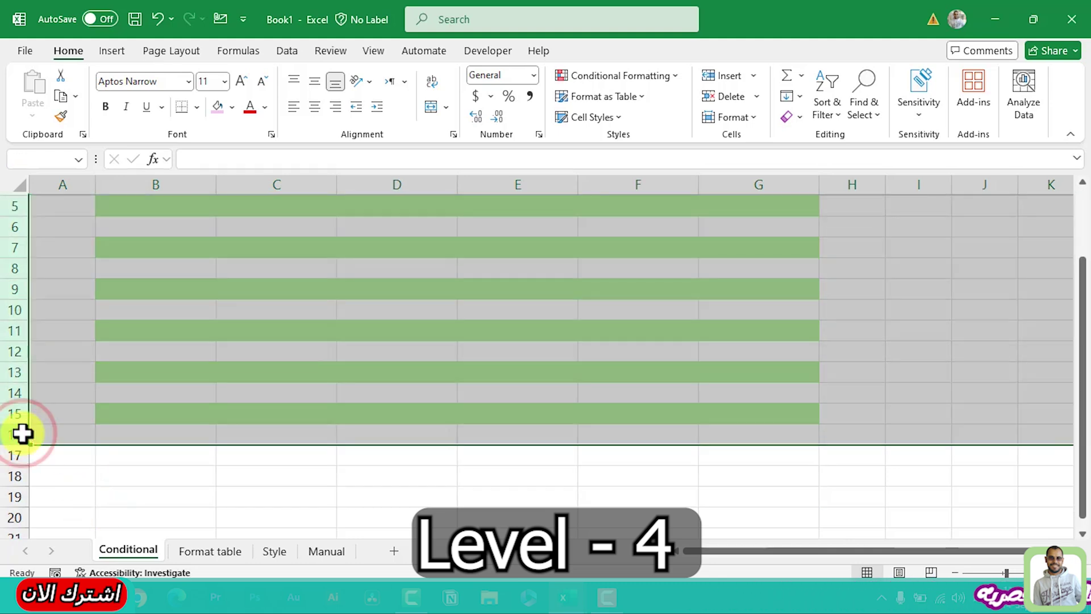
{"action": "scroll", "coordinate": [85, 341], "scroll_direction": "up", "scroll_amount": 1}
Start a new conditional formatting rule for B3:G28 that uses a formula to determine which cells to format.
{"action": "left_click_drag", "start_coordinate": [156, 247], "coordinate": [761, 551]}
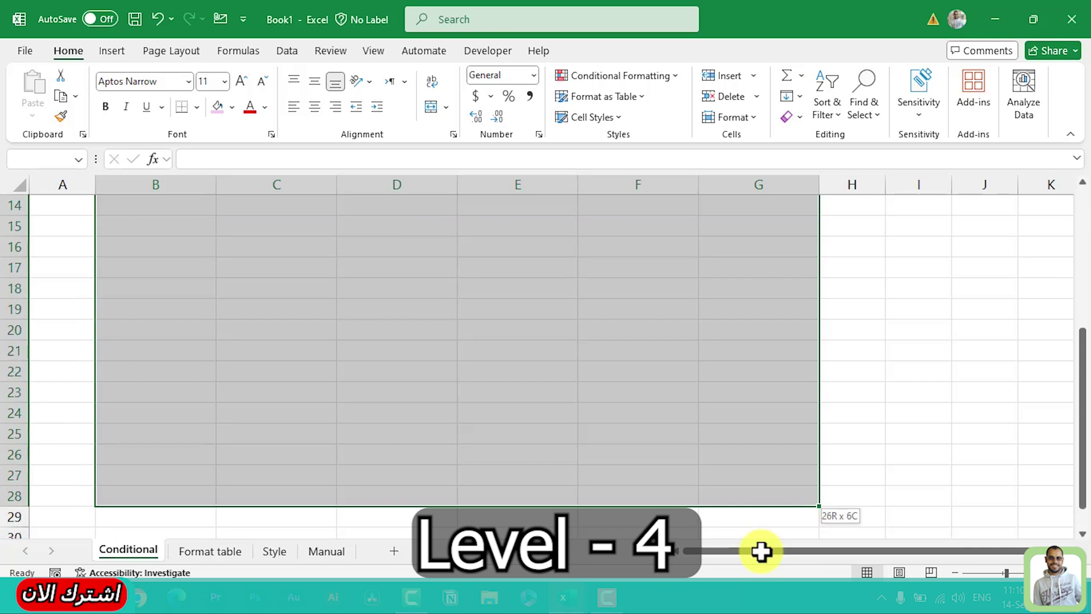
{"action": "scroll", "coordinate": [490, 322], "scroll_direction": "up", "scroll_amount": 6}
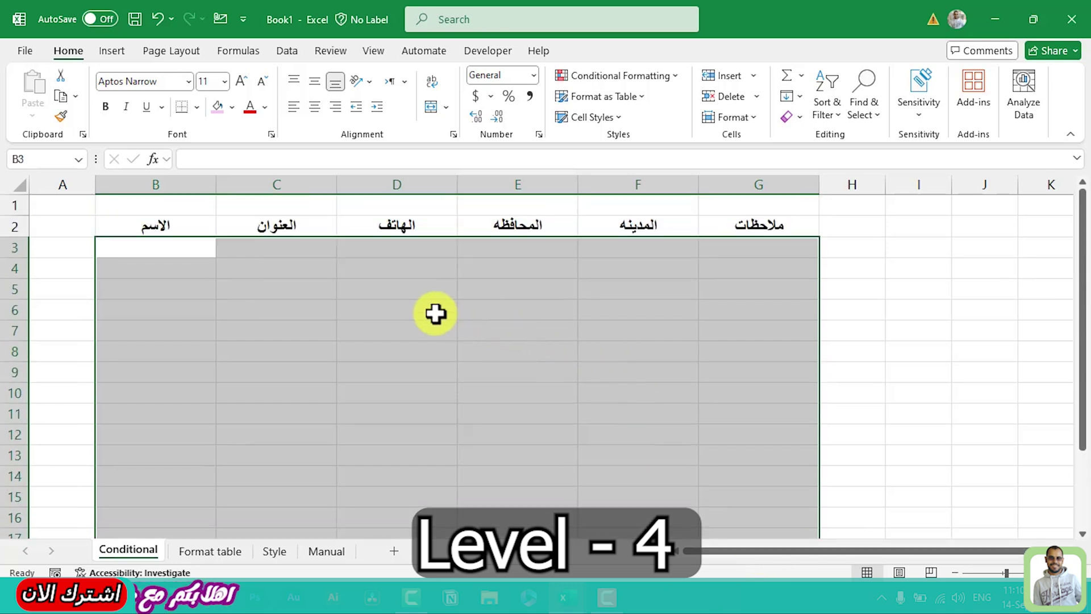
{"action": "left_click", "coordinate": [613, 73]}
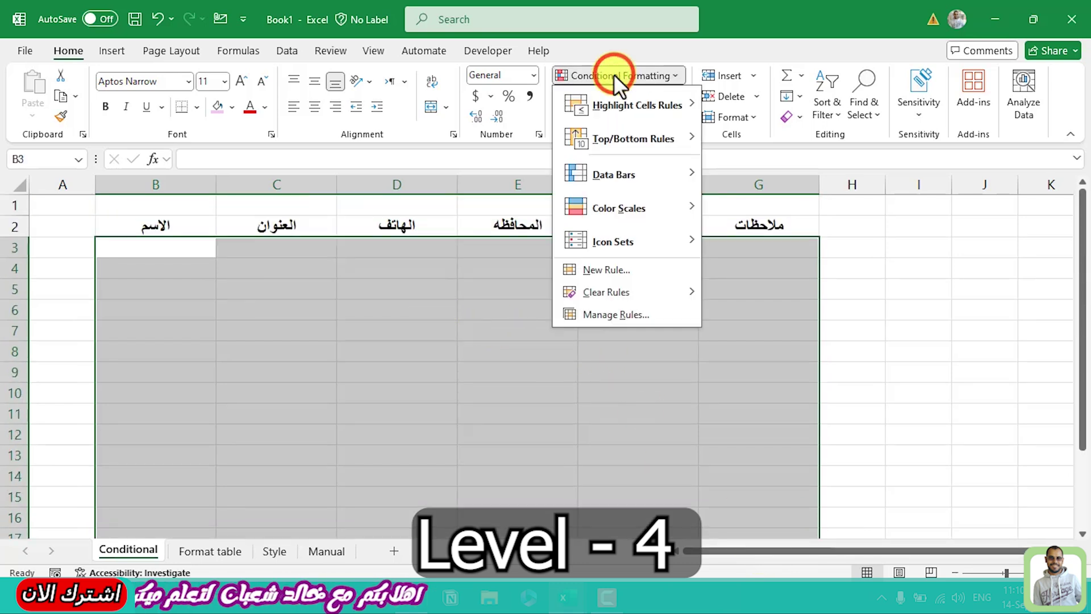
{"action": "left_click", "coordinate": [605, 272]}
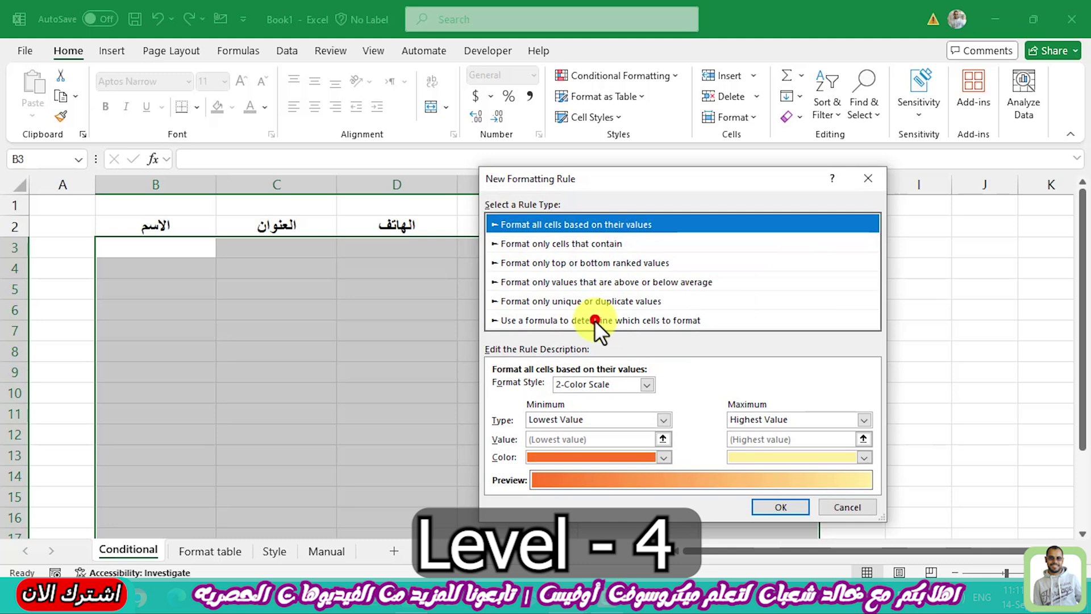
{"action": "left_click", "coordinate": [594, 320]}
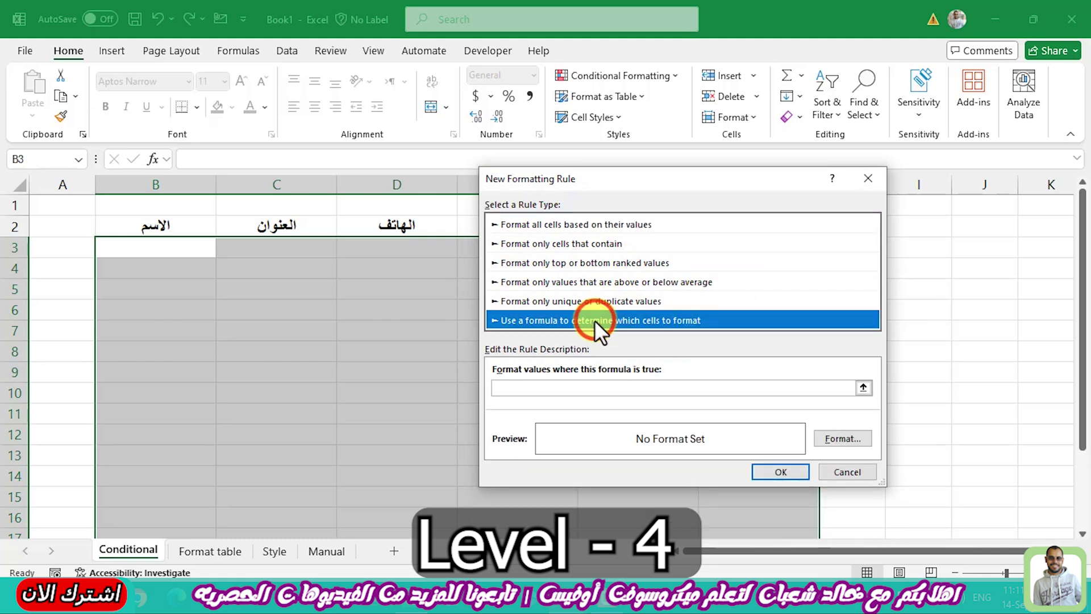
Enter =mod(row(),2) as the formula of the new formatting rule.
{"action": "left_click", "coordinate": [557, 391]}
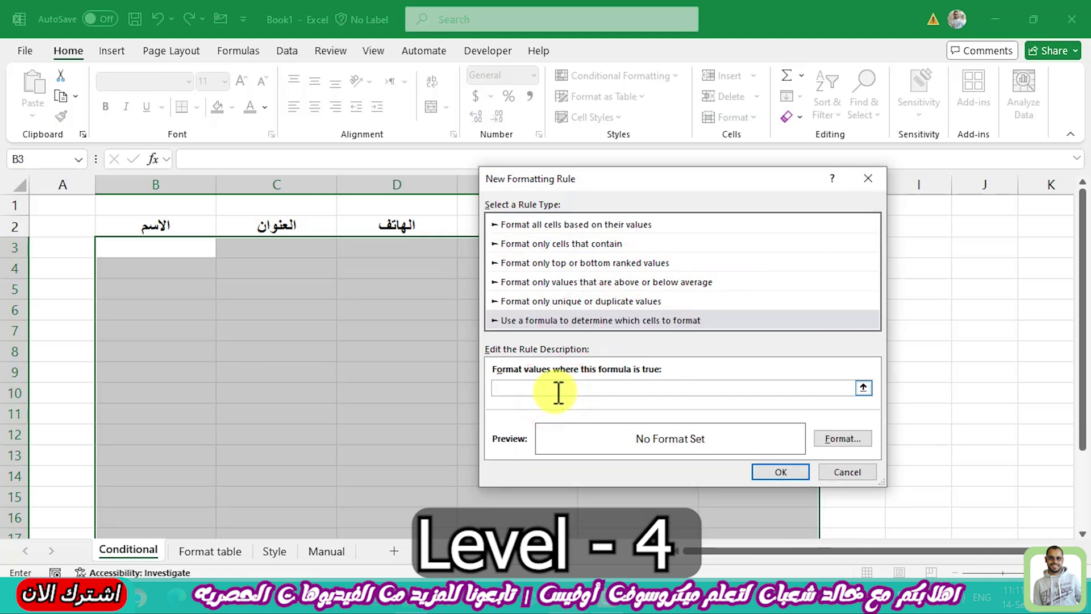
{"action": "type", "text": "=mod("}
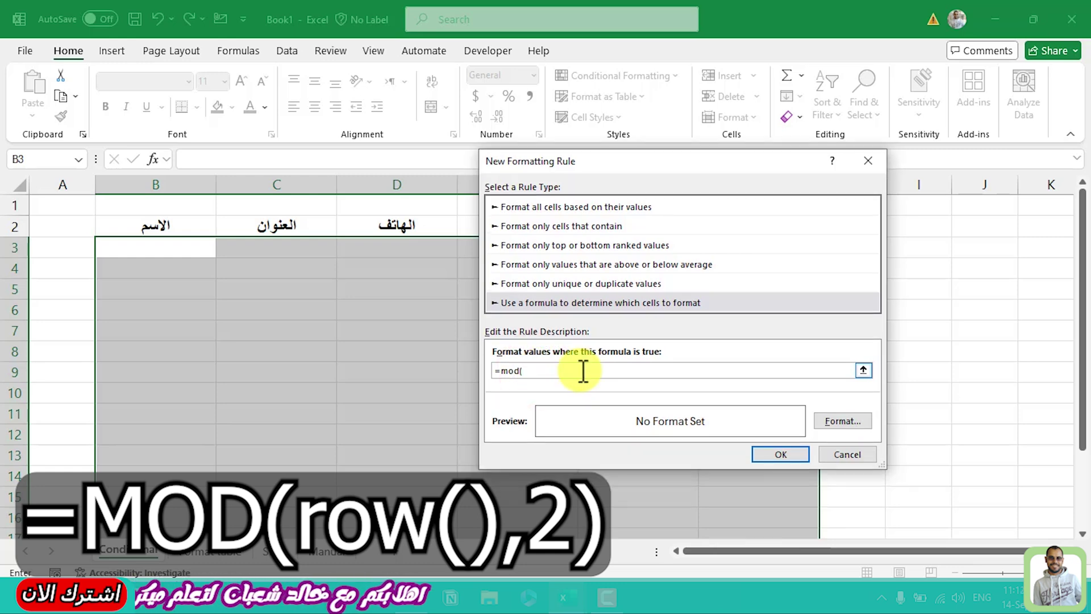
{"action": "type", "text": "row"}
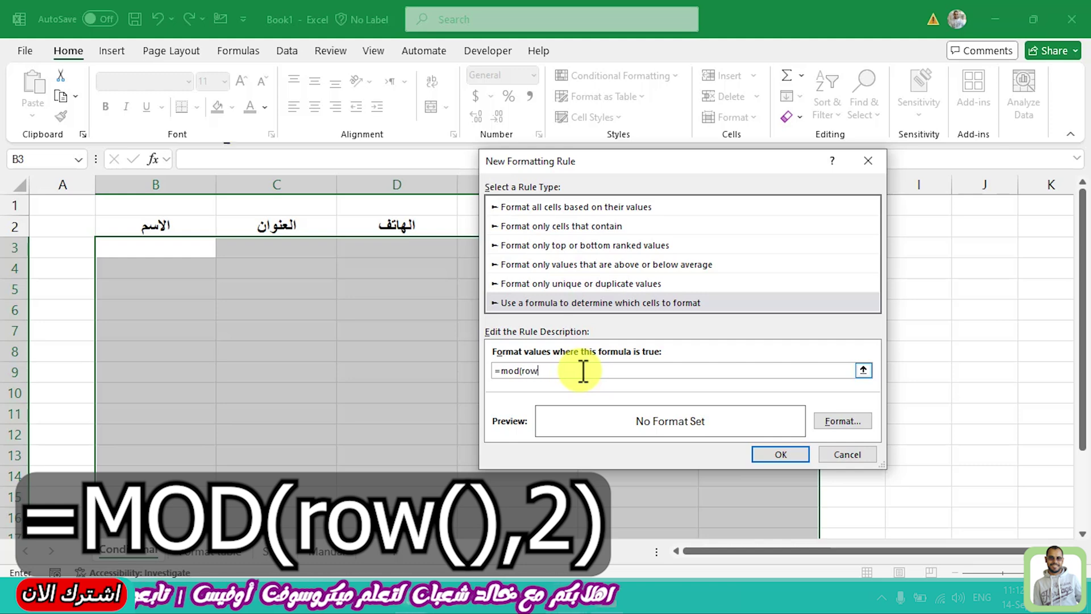
{"action": "type", "text": "(),2"}
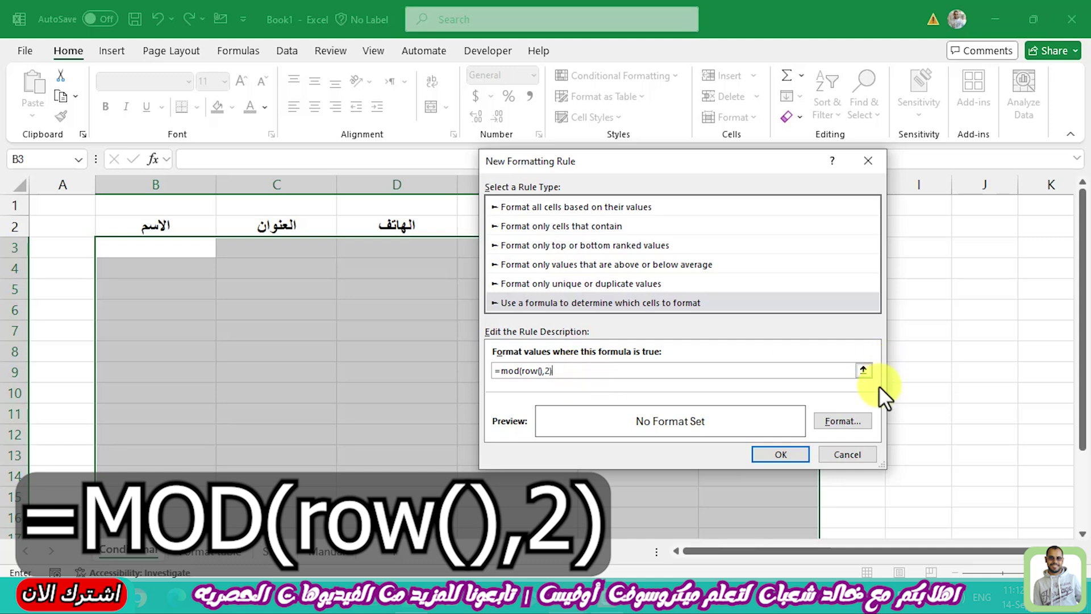
Give the rule a light green background fill and apply it to the selected range.
{"action": "left_click", "coordinate": [843, 420]}
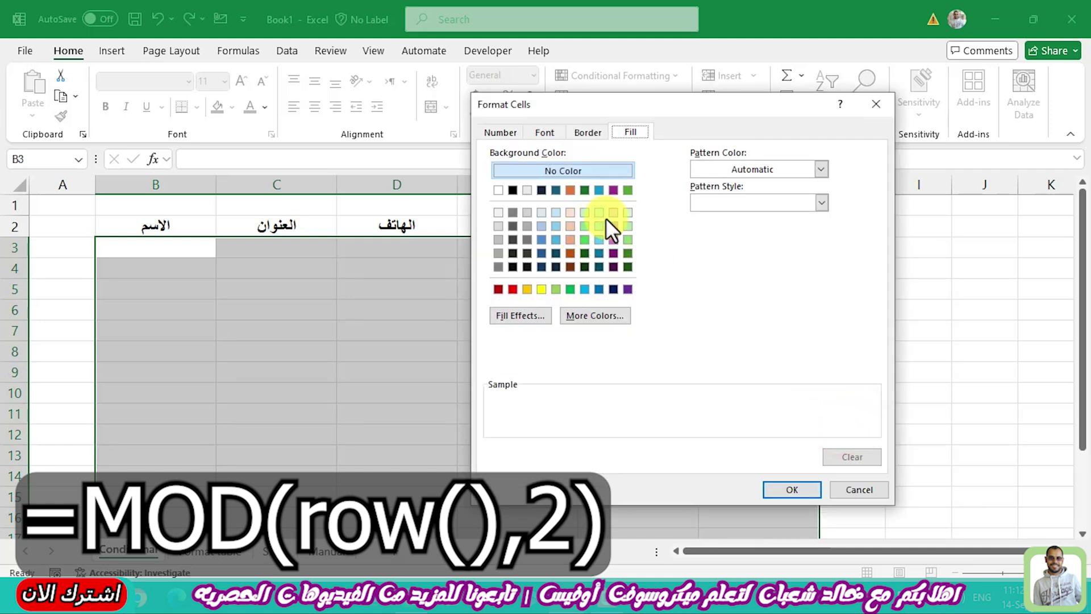
{"action": "left_click", "coordinate": [626, 215]}
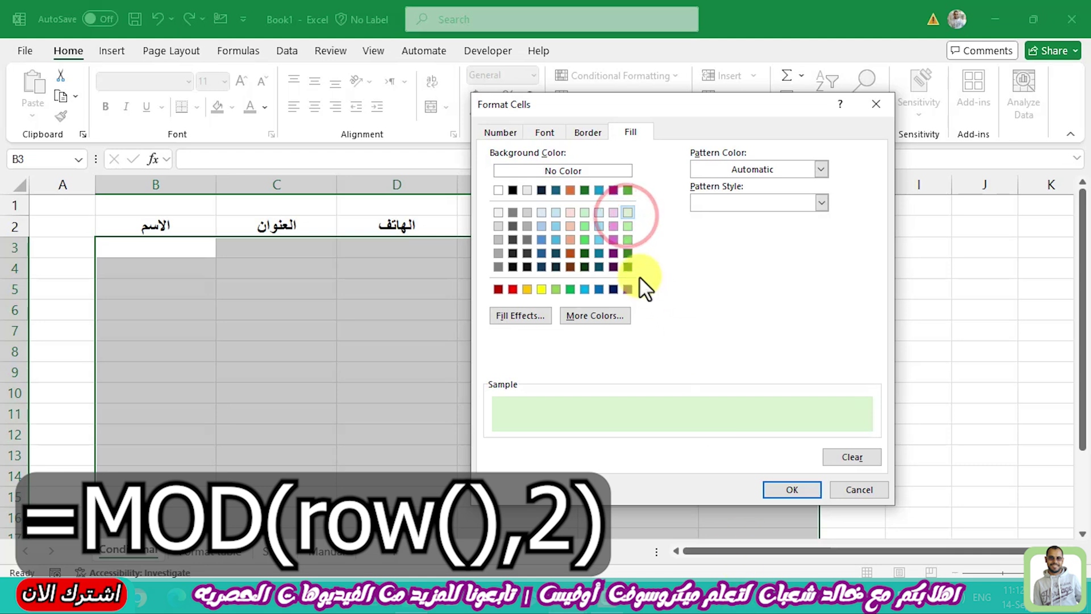
{"action": "left_click", "coordinate": [627, 239]}
{"action": "left_click", "coordinate": [790, 490]}
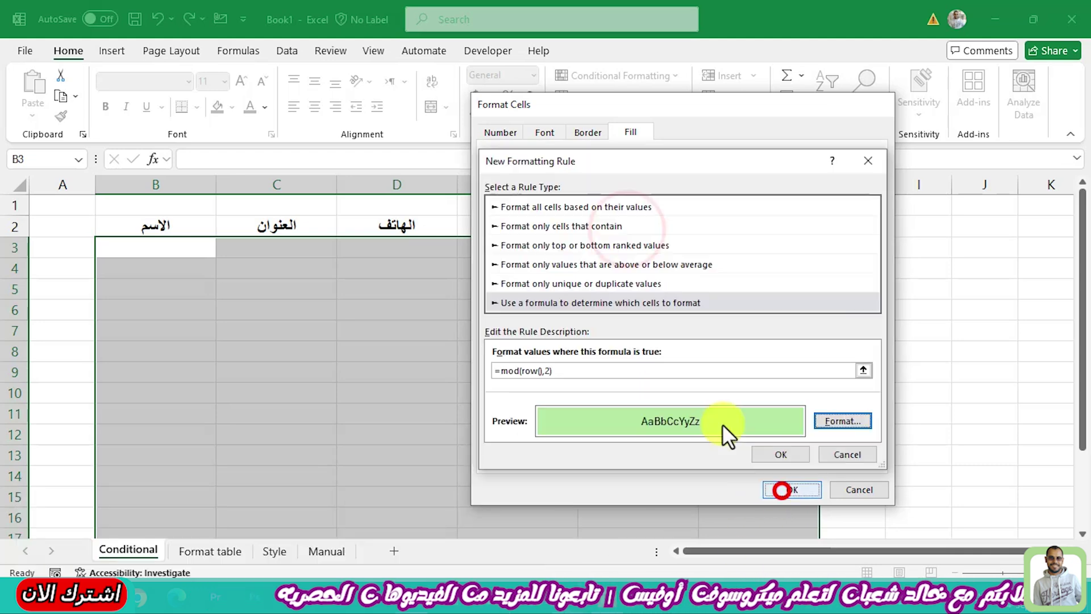
{"action": "left_click", "coordinate": [784, 456]}
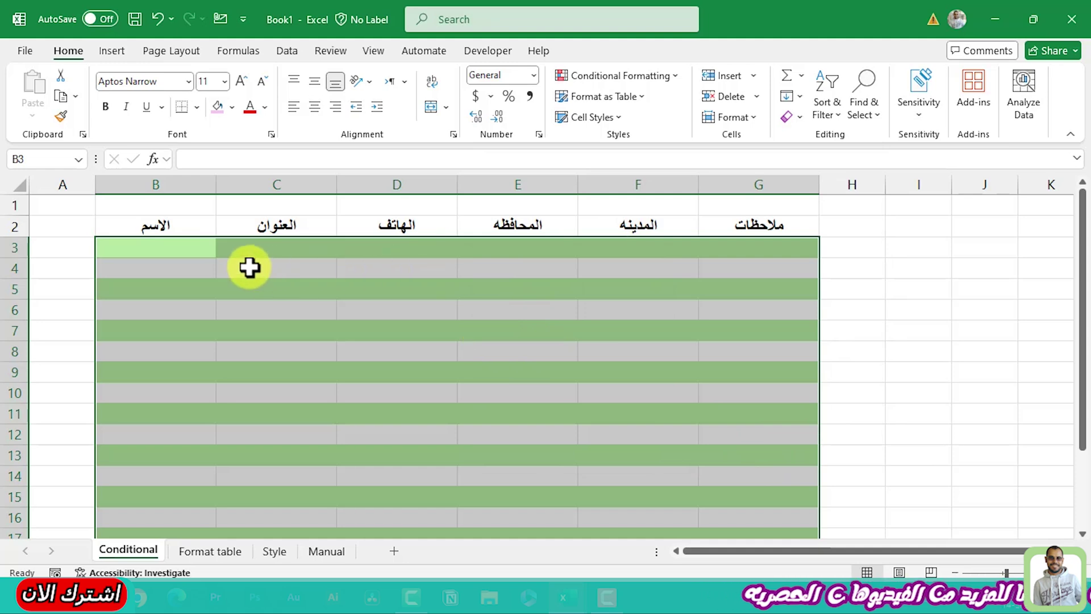
{"action": "scroll", "coordinate": [250, 281], "scroll_direction": "down", "scroll_amount": 2}
{"action": "scroll", "coordinate": [250, 281], "scroll_direction": "up", "scroll_amount": 2}
{"action": "left_click", "coordinate": [200, 273]}
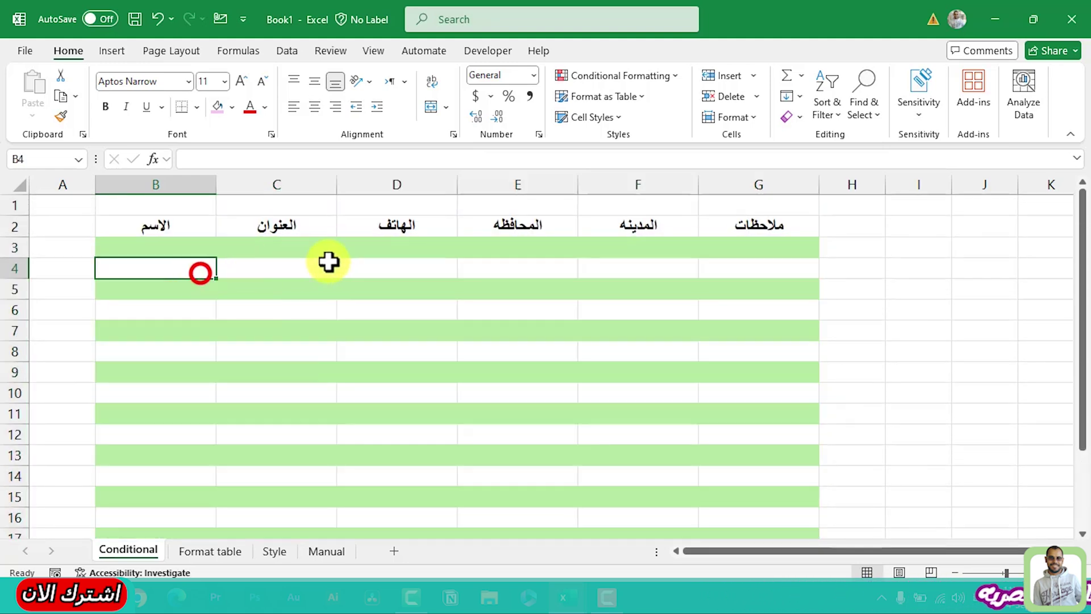
{"action": "left_click_drag", "start_coordinate": [737, 266], "coordinate": [162, 260]}
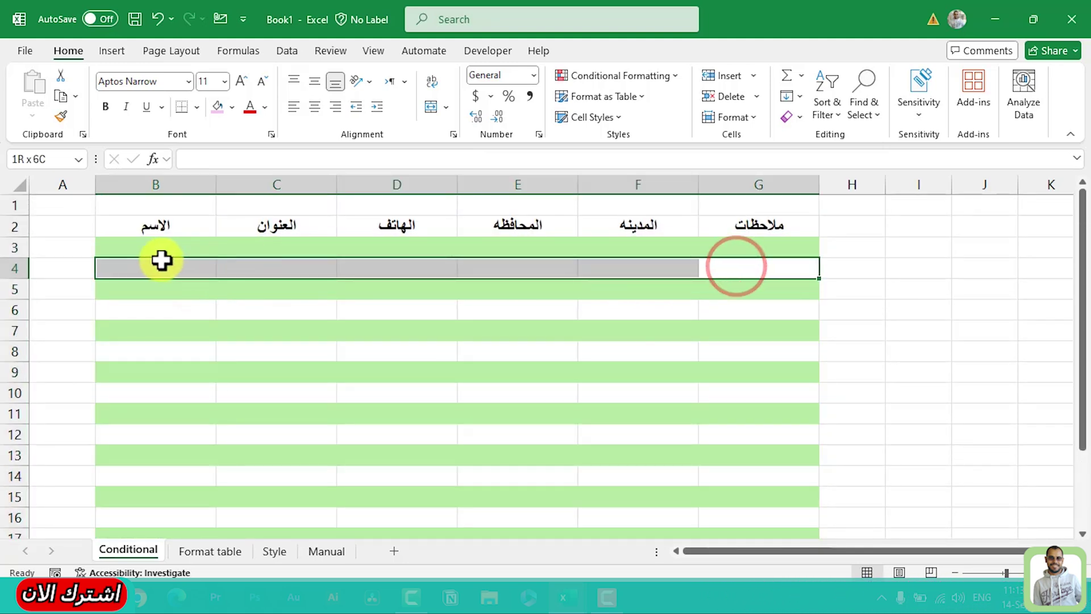
{"action": "scroll", "coordinate": [250, 307], "scroll_direction": "down", "scroll_amount": 2}
{"action": "scroll", "coordinate": [199, 263], "scroll_direction": "up", "scroll_amount": 2}
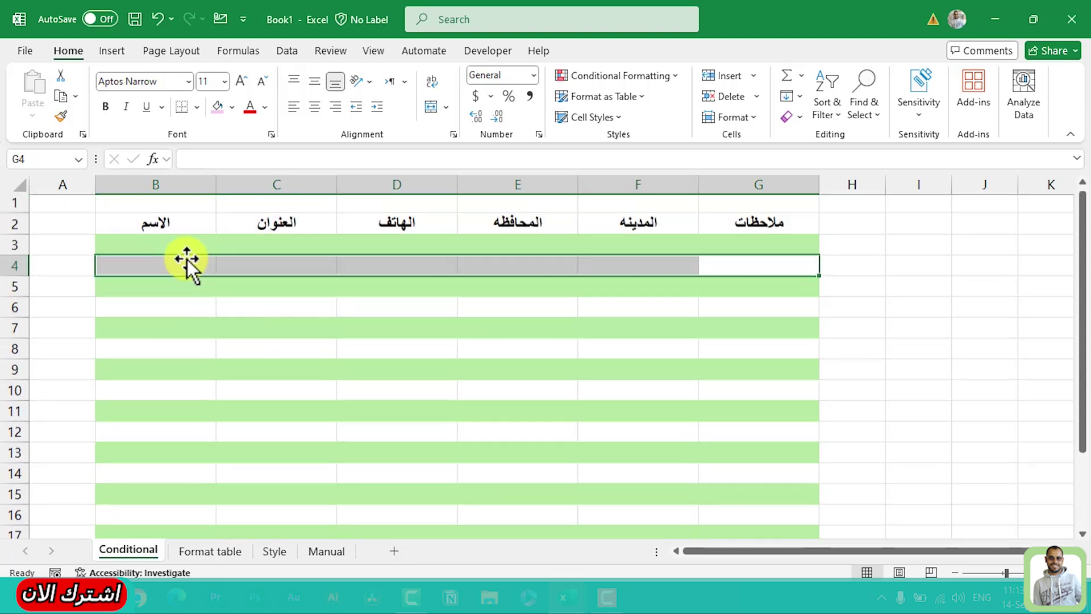
{"action": "left_click", "coordinate": [179, 248]}
{"action": "left_click", "coordinate": [179, 271]}
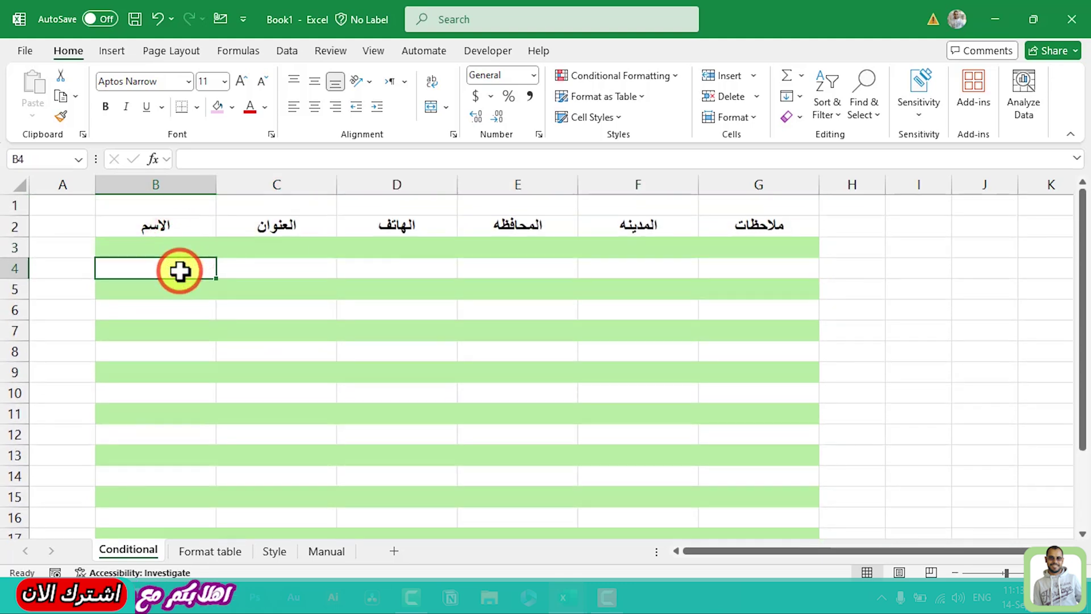
{"action": "left_click", "coordinate": [11, 266]}
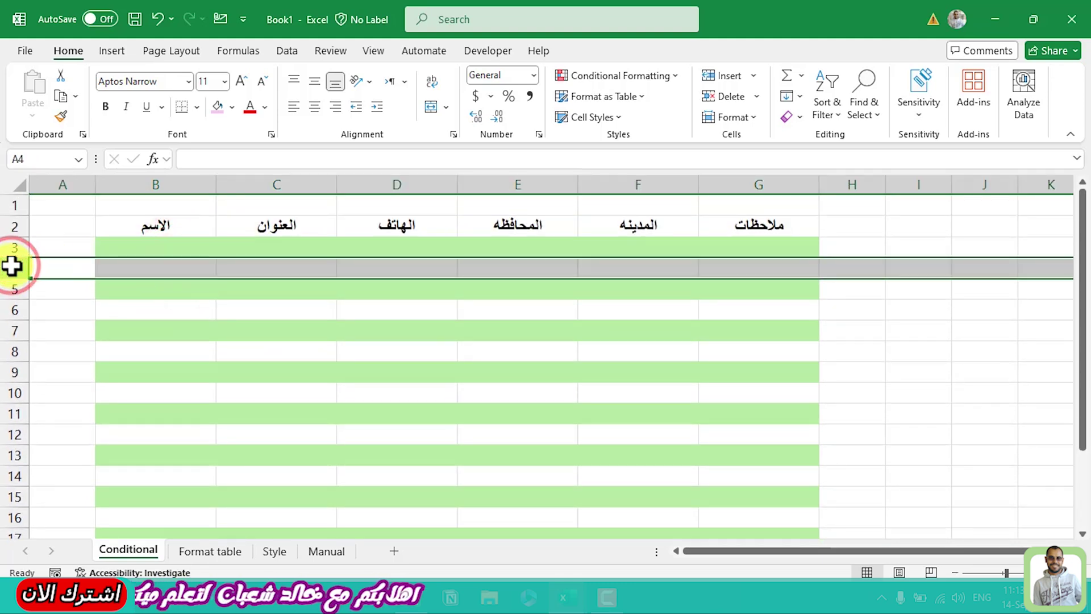
{"action": "left_click", "coordinate": [161, 266]}
Extend the alternate-row shading below the list by copying the formatting of B31:G31 onto B32:G38 with Format Painter.
{"action": "scroll", "coordinate": [309, 417], "scroll_direction": "down", "scroll_amount": 8}
{"action": "left_click", "coordinate": [172, 353]}
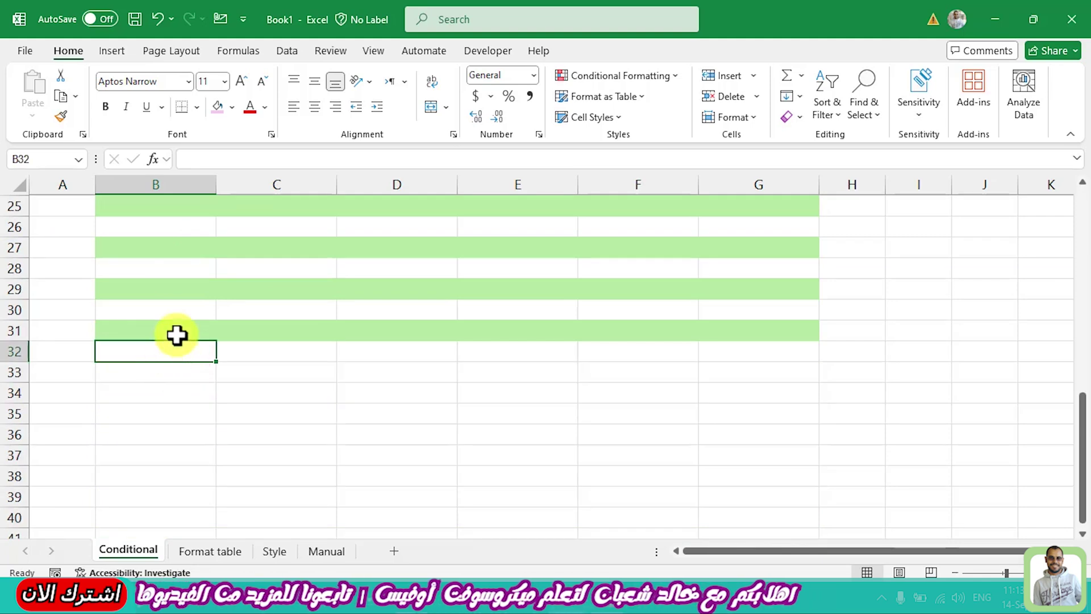
{"action": "left_click_drag", "start_coordinate": [176, 335], "coordinate": [777, 331]}
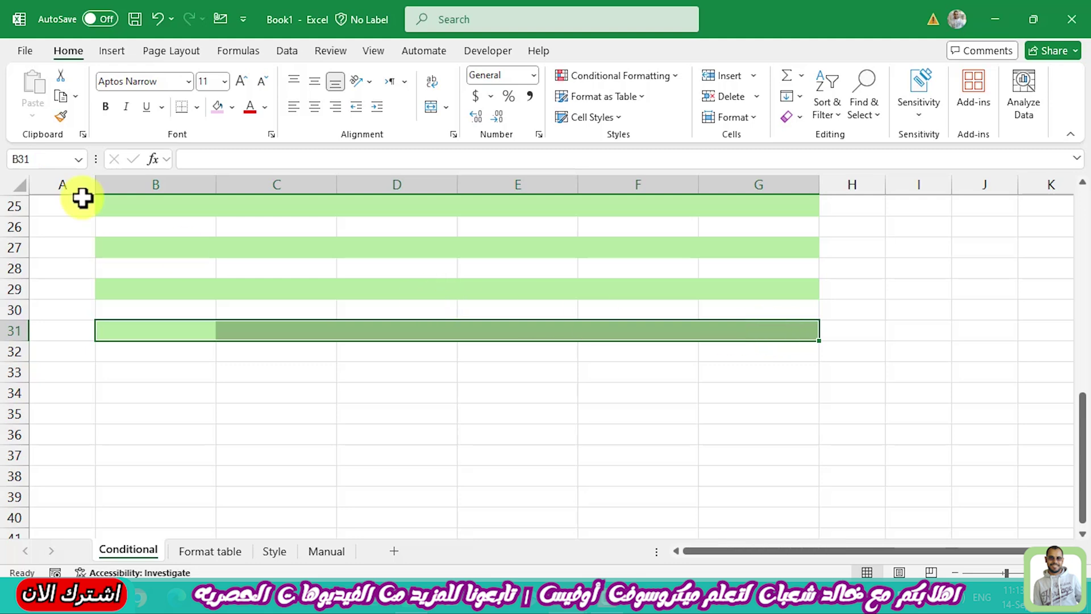
{"action": "left_click", "coordinate": [59, 118]}
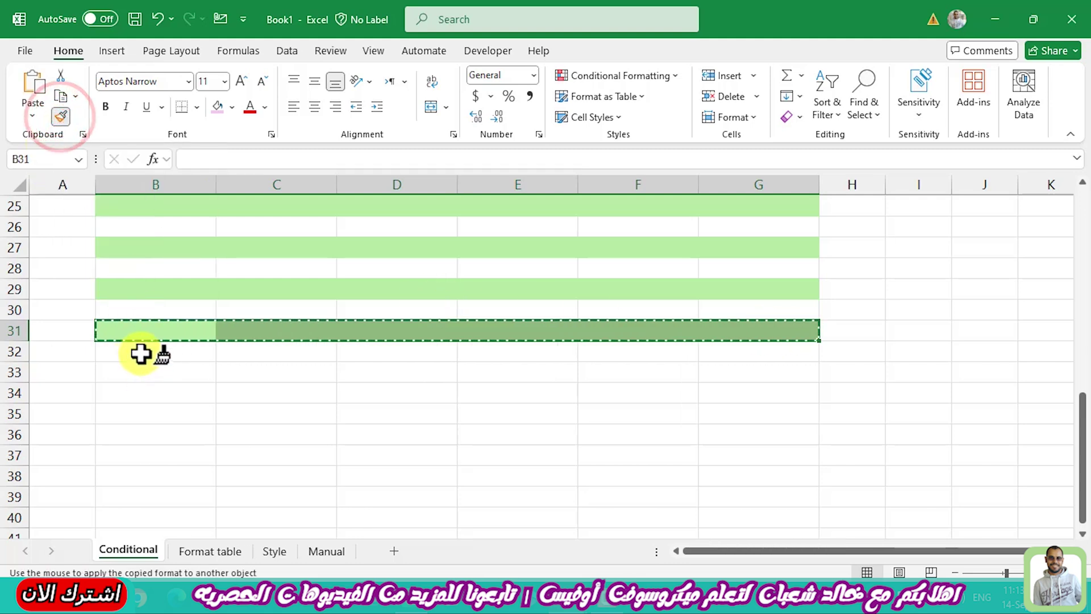
{"action": "mouse_move", "coordinate": [142, 353]}
{"action": "left_mouse_down"}
{"action": "mouse_move", "coordinate": [743, 433]}
{"action": "mouse_move", "coordinate": [764, 478]}
{"action": "left_mouse_up"}
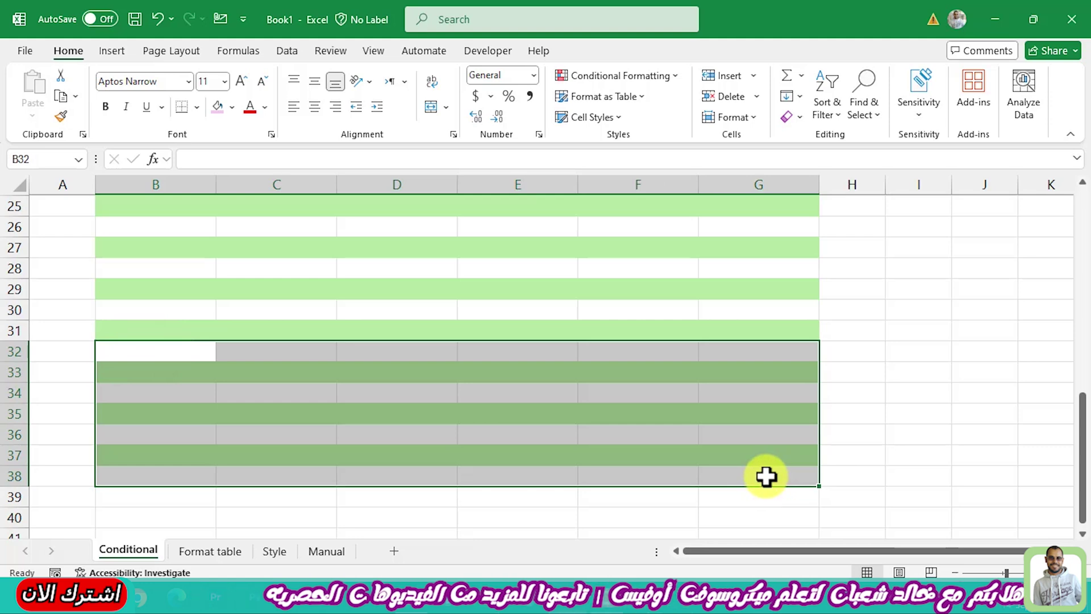
{"action": "left_click", "coordinate": [767, 476]}
{"action": "scroll", "coordinate": [766, 476], "scroll_direction": "up", "scroll_amount": 8}
{"action": "left_click_drag", "start_coordinate": [156, 247], "coordinate": [728, 396]}
{"action": "left_click", "coordinate": [728, 397]}
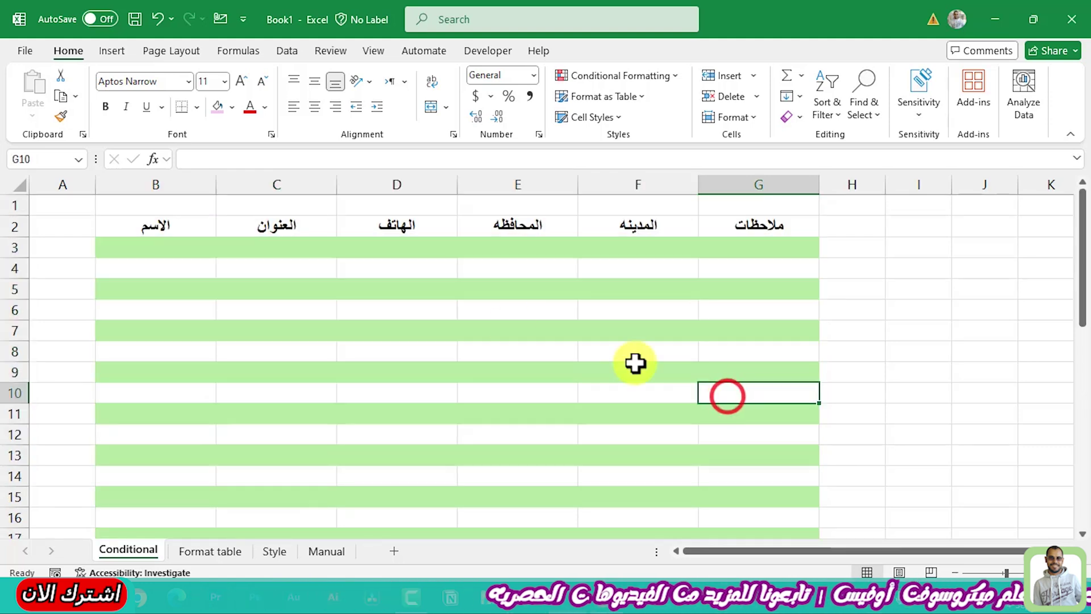
{"action": "left_click_drag", "start_coordinate": [132, 221], "coordinate": [765, 425]}
{"action": "left_click", "coordinate": [760, 428]}
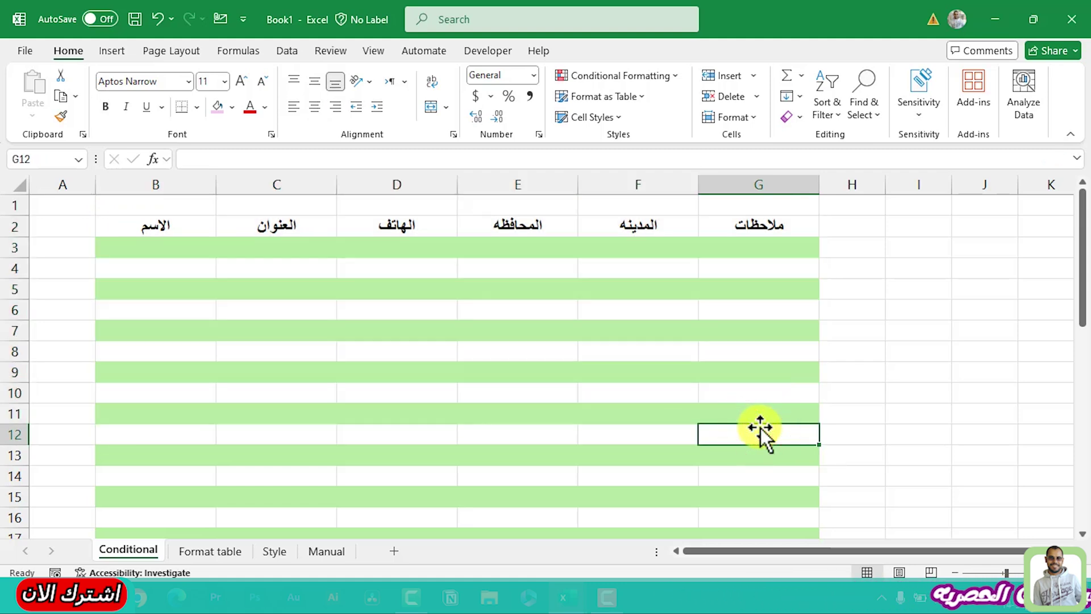
{"action": "left_click_drag", "start_coordinate": [741, 245], "coordinate": [170, 453]}
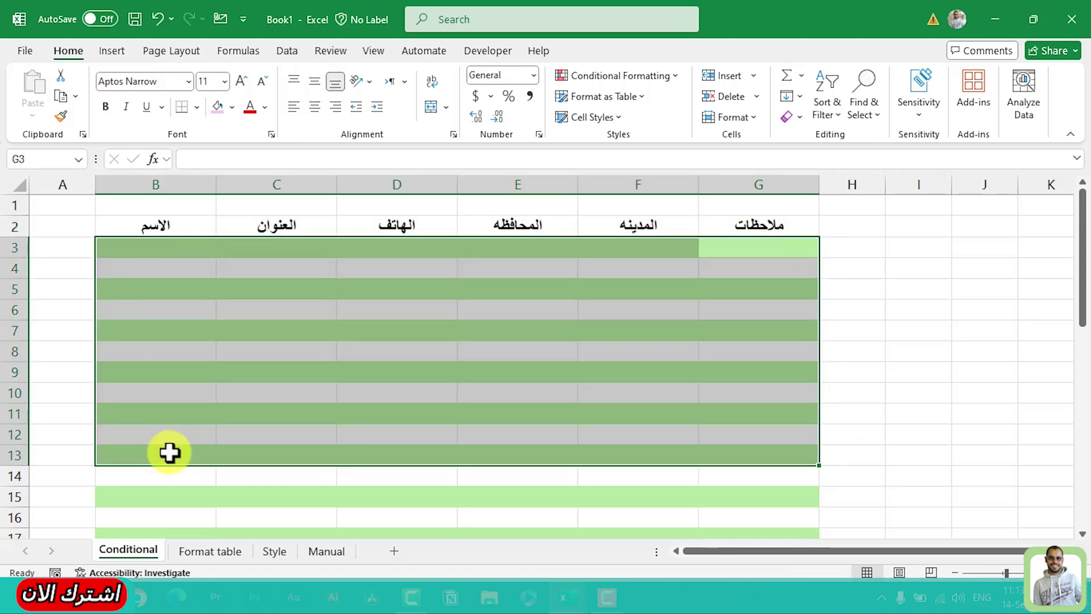